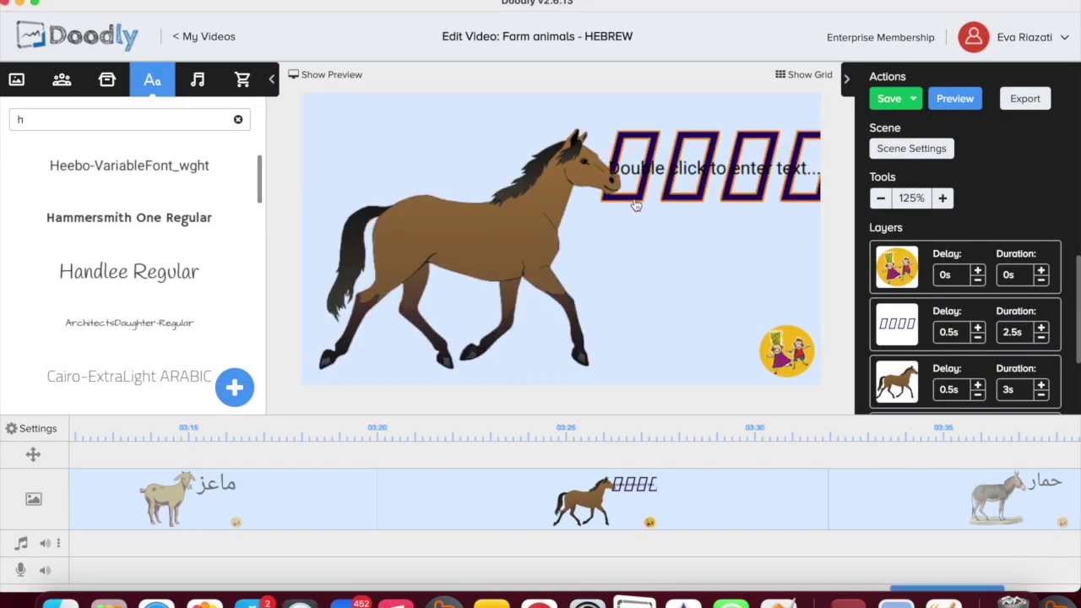
Delete the stray 'Double click to enter text' placeholder box from the horse scene.
{"action": "left_click", "coordinate": [646, 171]}
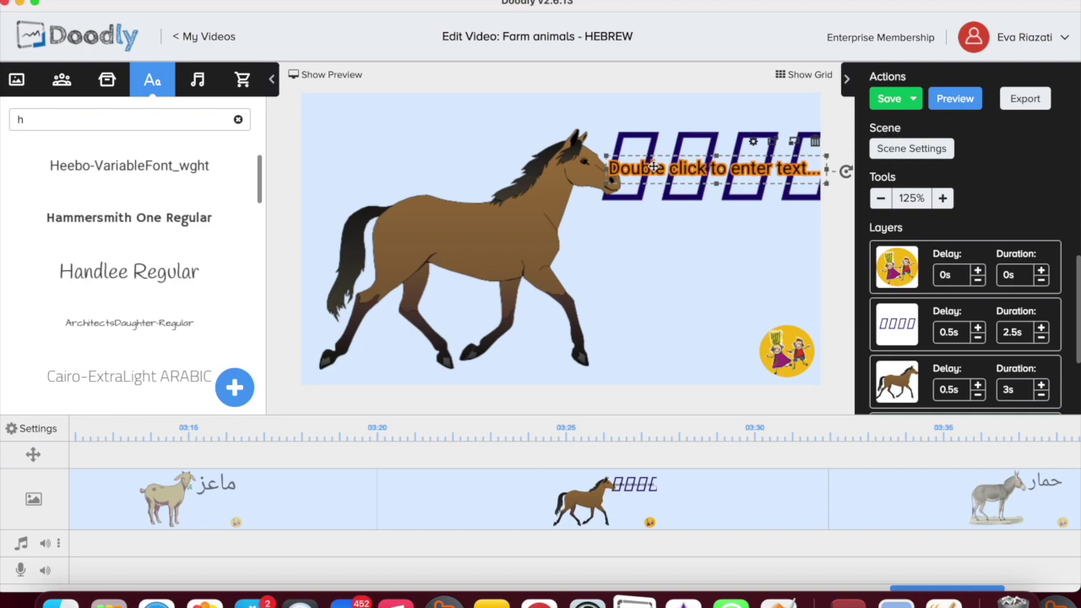
{"action": "left_click", "coordinate": [816, 141]}
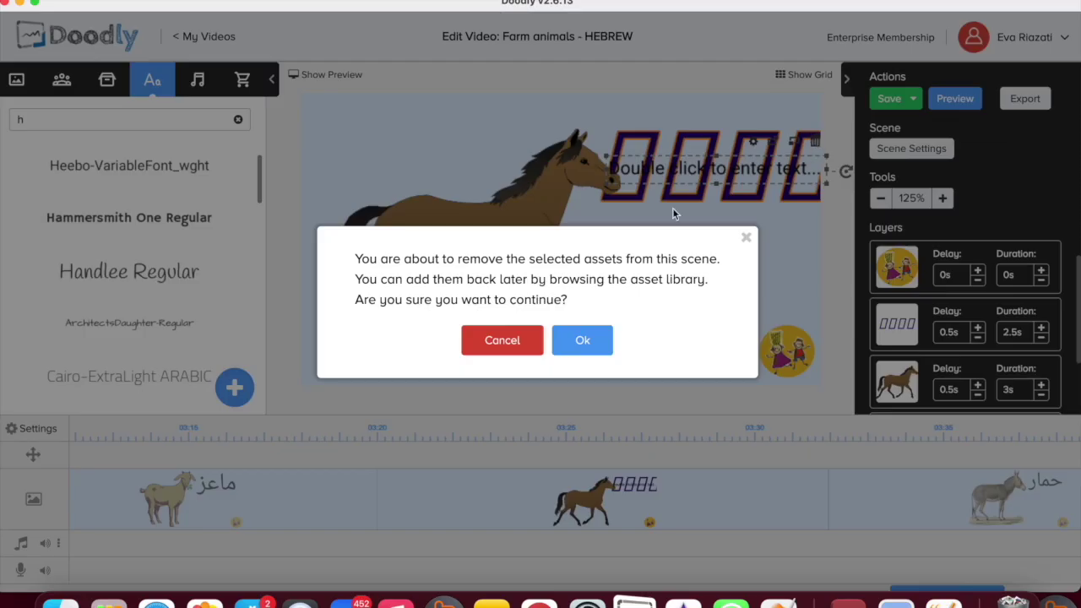
{"action": "left_click", "coordinate": [582, 340]}
Change the סוס label's font to Heebo, then replace it with Handlee Regular.
{"action": "left_click_drag", "start_coordinate": [115, 172], "coordinate": [688, 161]}
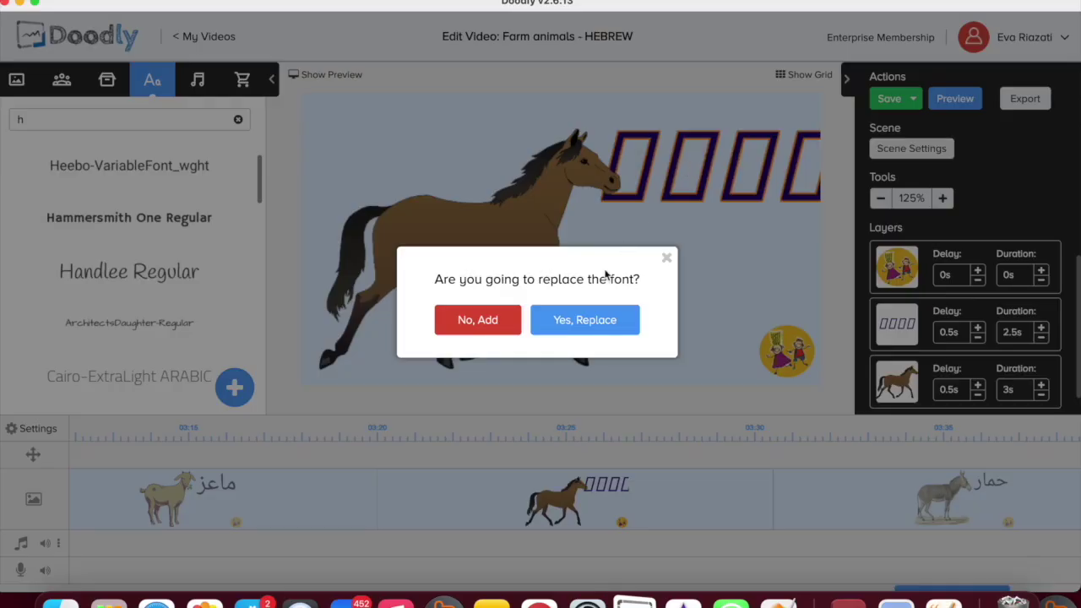
{"action": "left_click", "coordinate": [570, 321]}
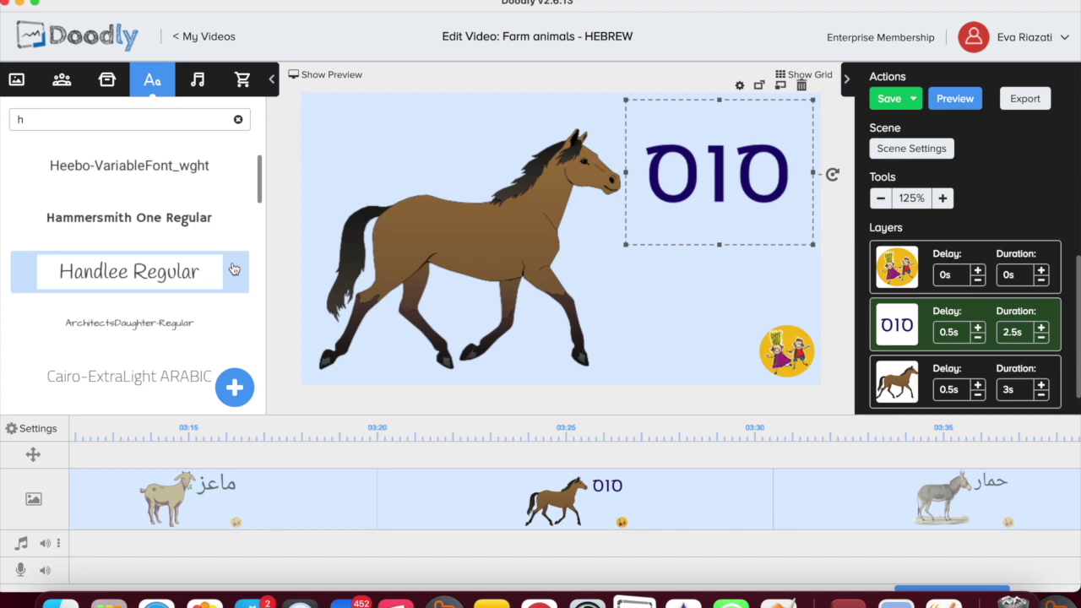
{"action": "left_click_drag", "start_coordinate": [145, 276], "coordinate": [744, 180]}
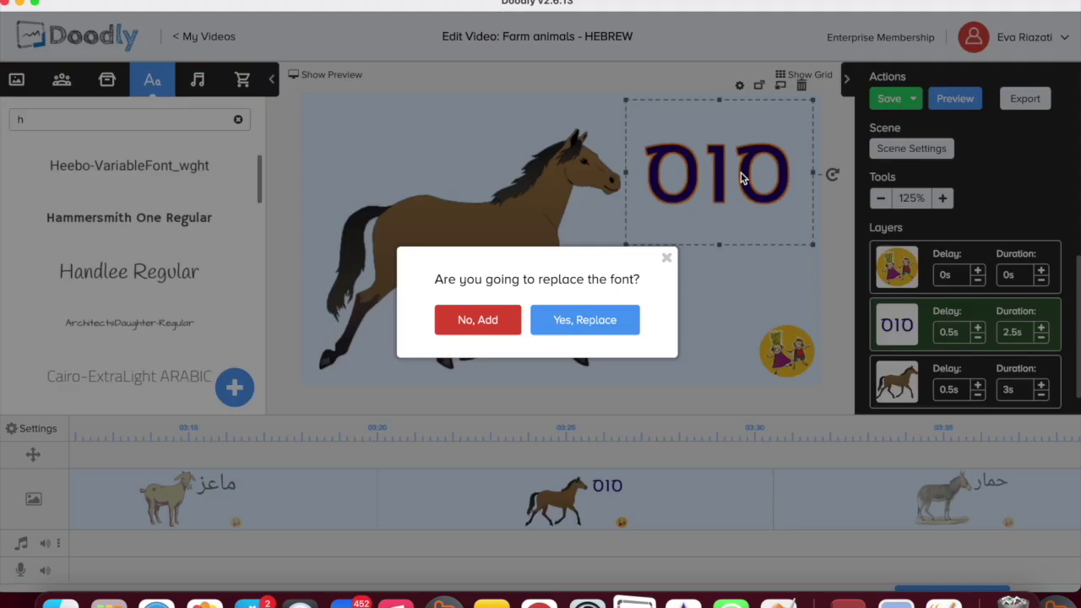
{"action": "left_click", "coordinate": [596, 325]}
Search Google for 'free hebrew fonts' in a new Chrome tab.
{"action": "key", "text": "super+Tab"}
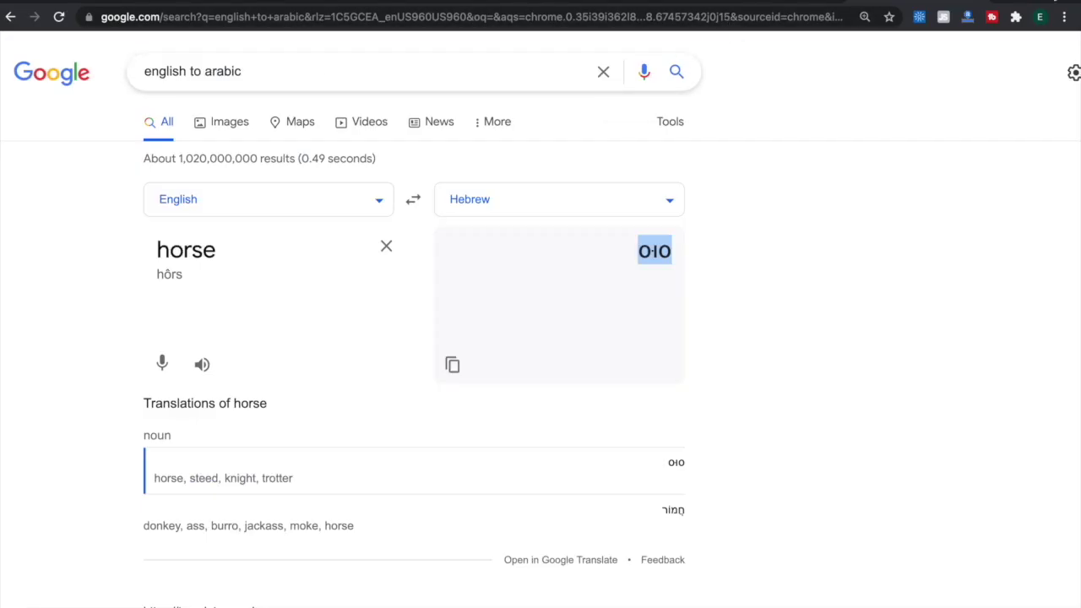
{"action": "key", "text": "super+t"}
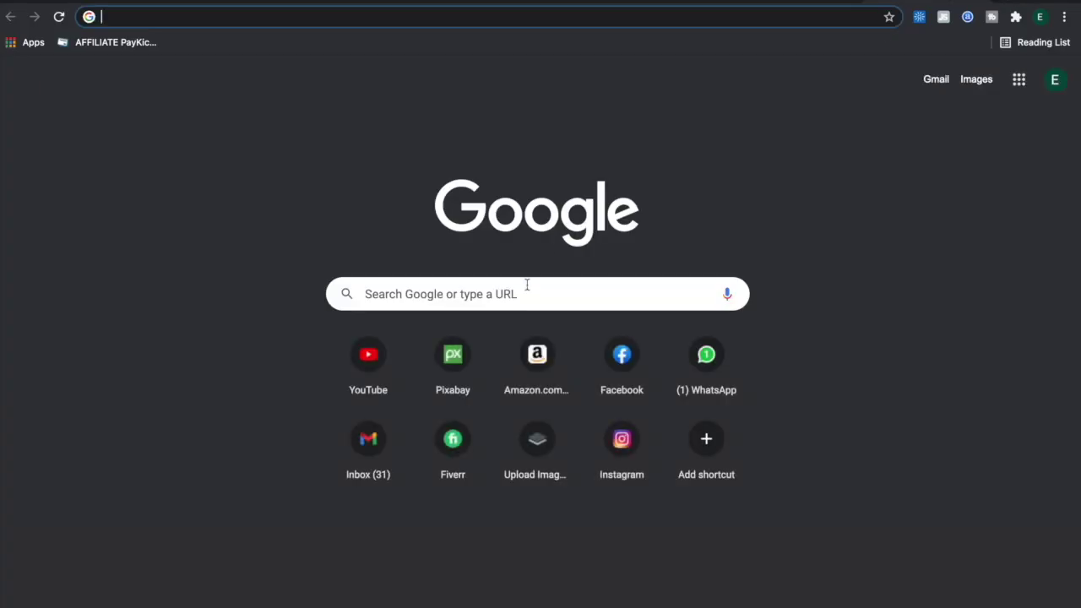
{"action": "left_click", "coordinate": [522, 290]}
{"action": "type", "text": "fre"}
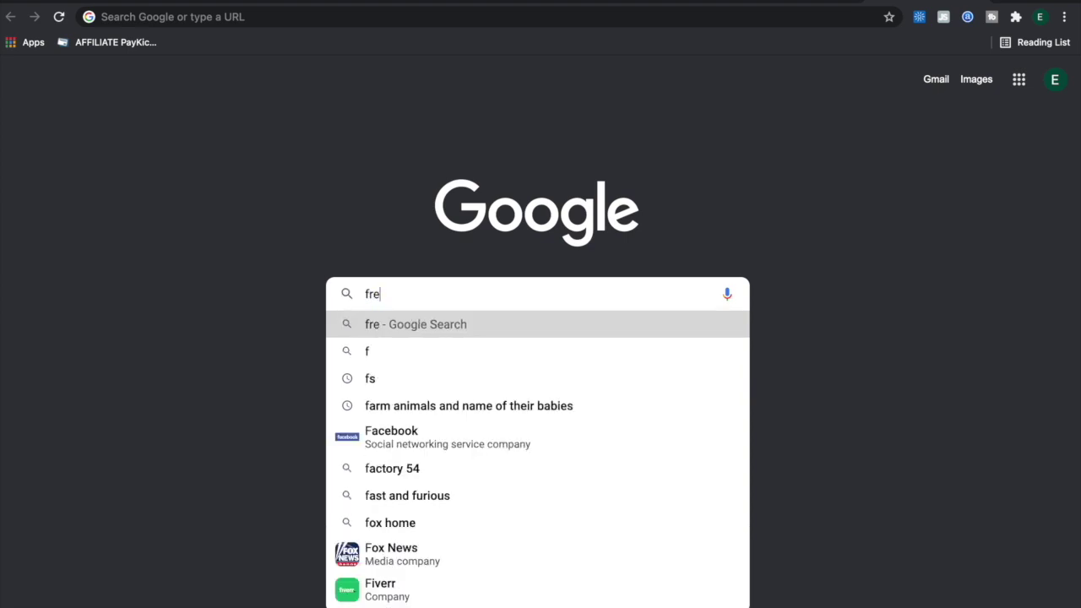
{"action": "type", "text": "e hebrew"}
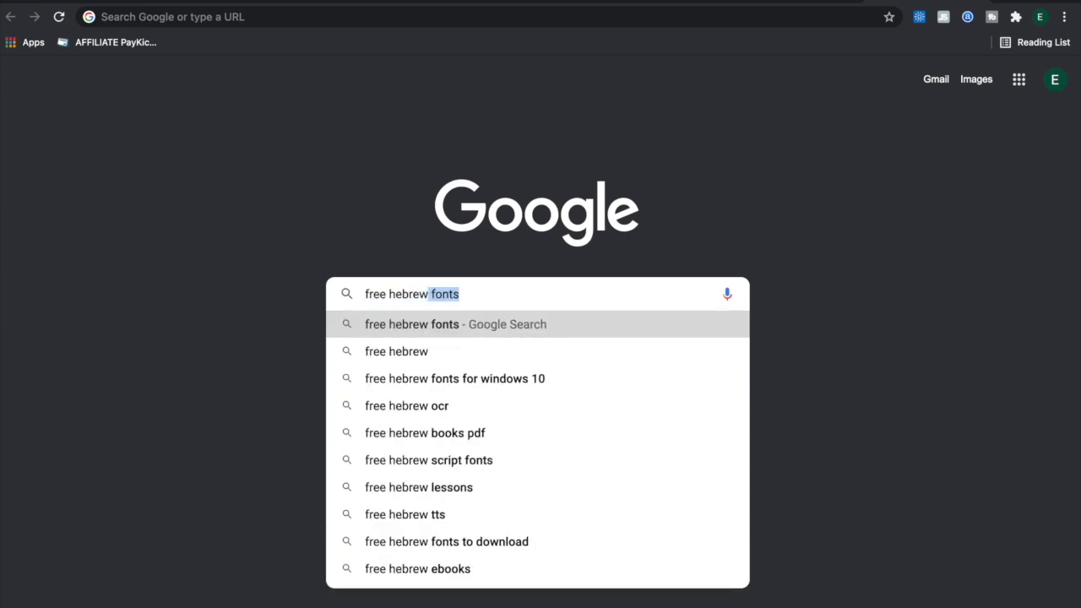
{"action": "key", "text": "Return"}
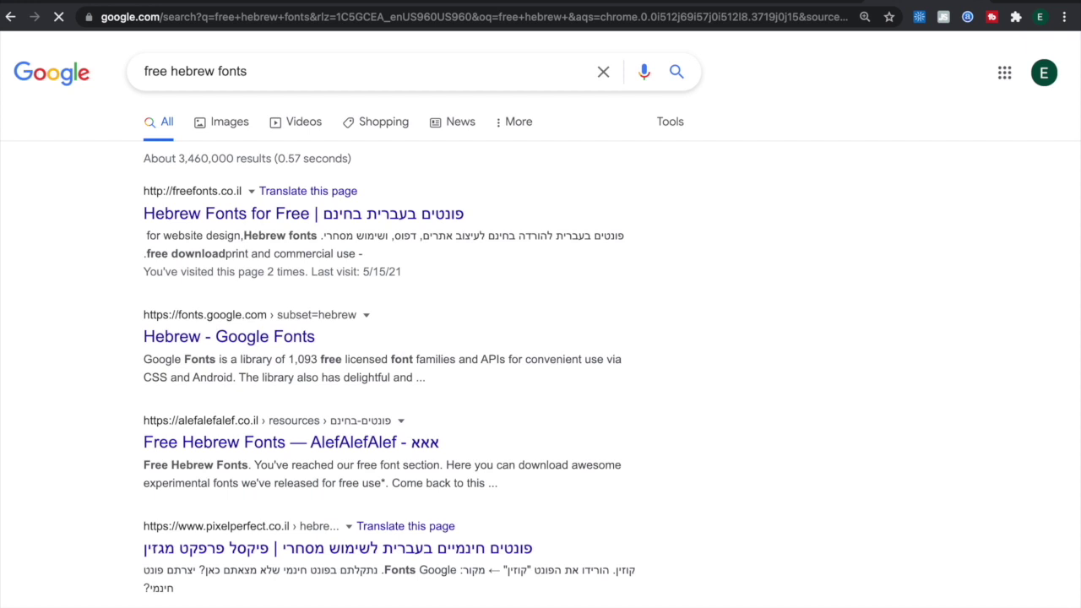
Open freefonts.co.il's 'Hebrew Fonts for Free' page and download the Carmela (כרמלה) font.
{"action": "left_click", "coordinate": [236, 215]}
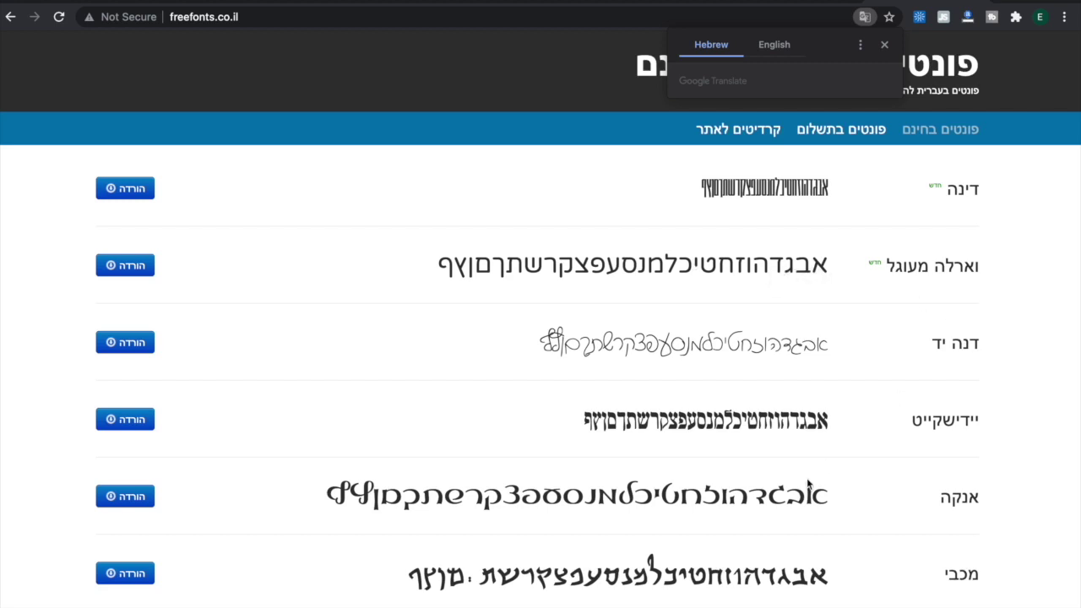
{"action": "scroll", "coordinate": [809, 484], "scroll_direction": "down", "scroll_amount": 3}
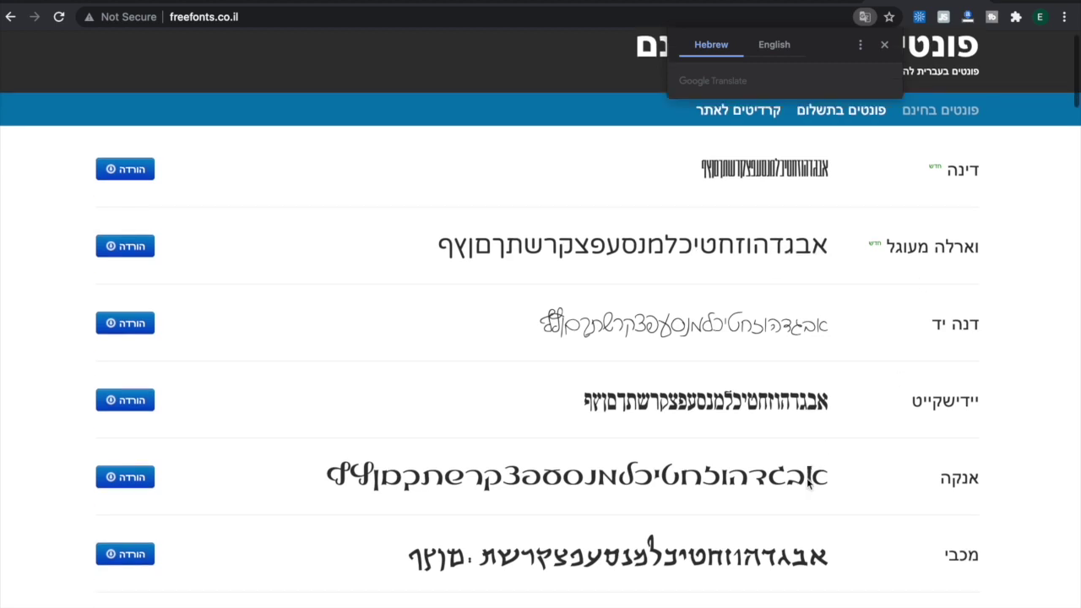
{"action": "scroll", "coordinate": [807, 479], "scroll_direction": "down", "scroll_amount": 3}
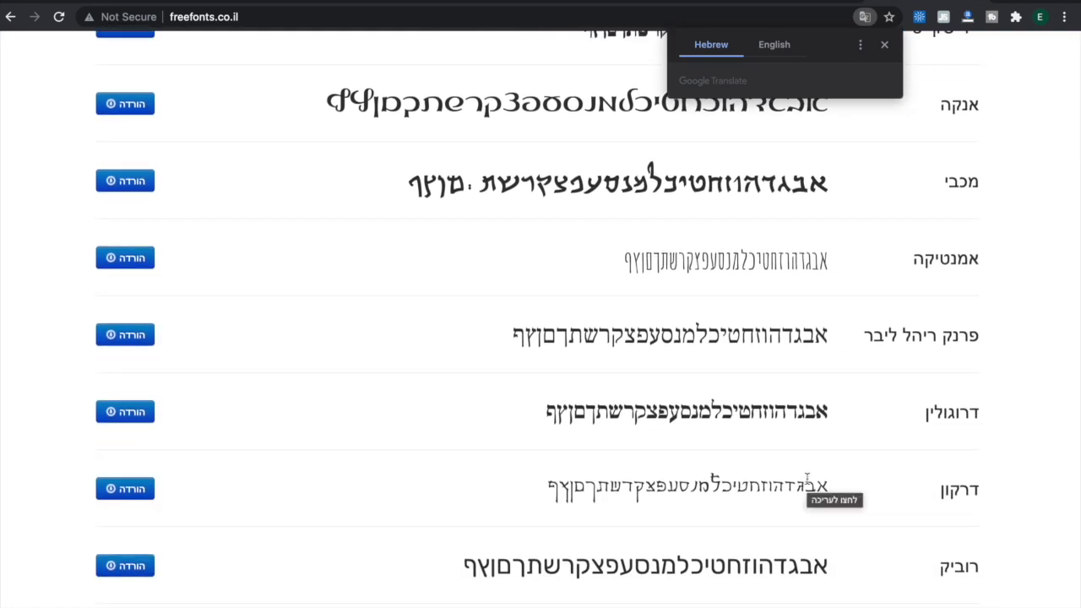
{"action": "scroll", "coordinate": [806, 479], "scroll_direction": "down", "scroll_amount": 3}
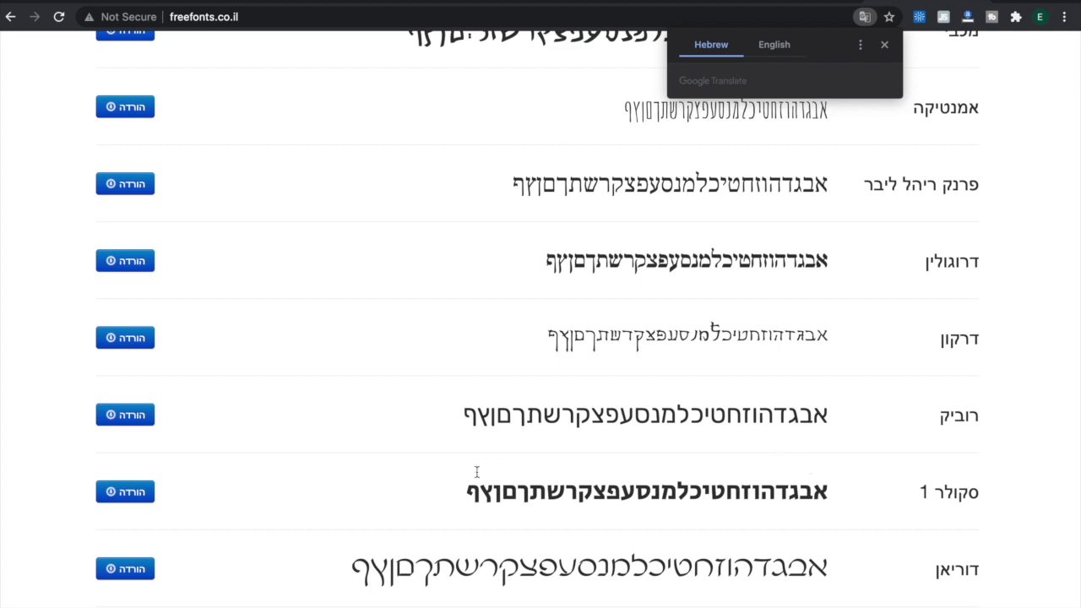
{"action": "scroll", "coordinate": [477, 472], "scroll_direction": "down", "scroll_amount": 10}
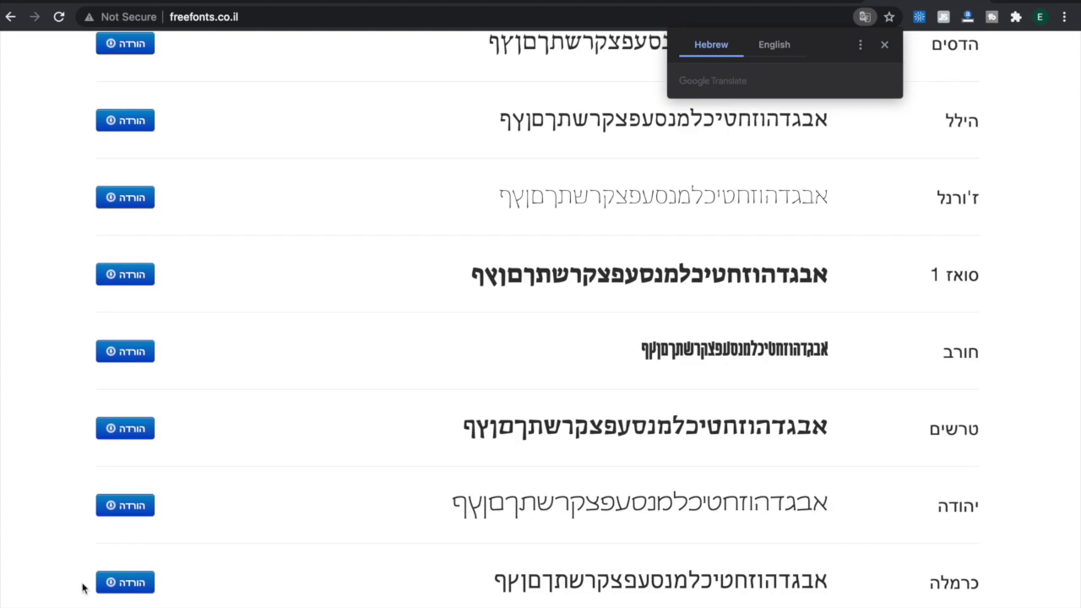
{"action": "left_click", "coordinate": [133, 589]}
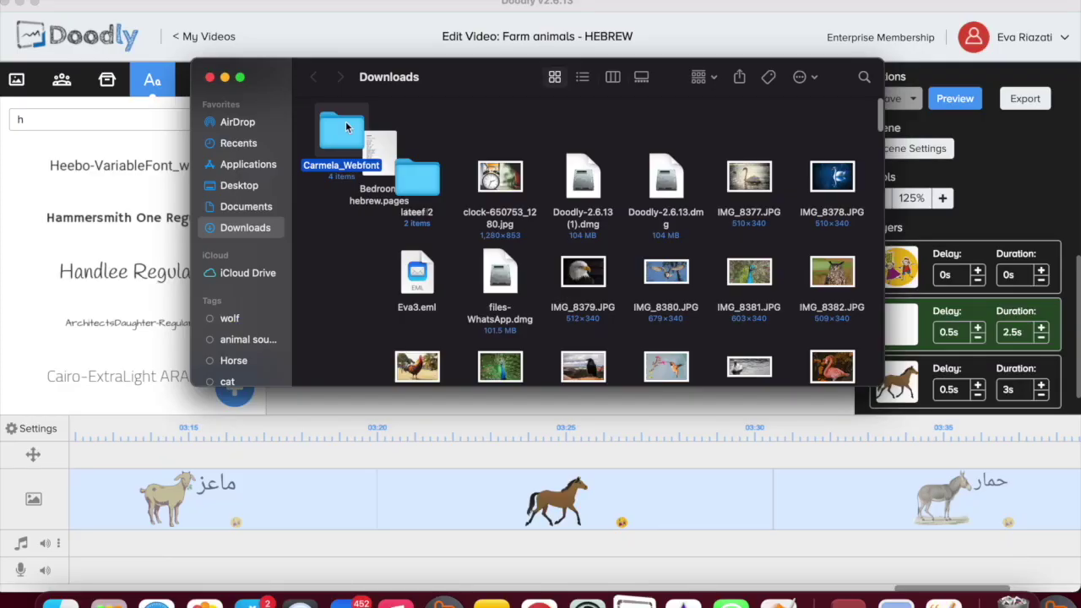
Open Carmela_Webfont > Fonts in Downloads and move the Finder window aside.
{"action": "double_click", "coordinate": [344, 122]}
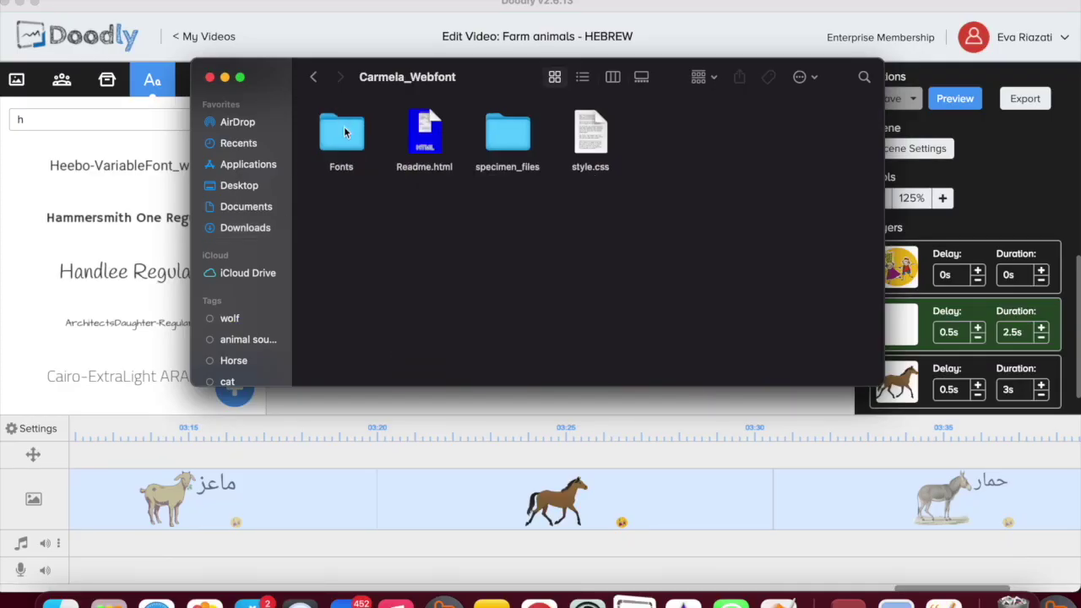
{"action": "double_click", "coordinate": [344, 131]}
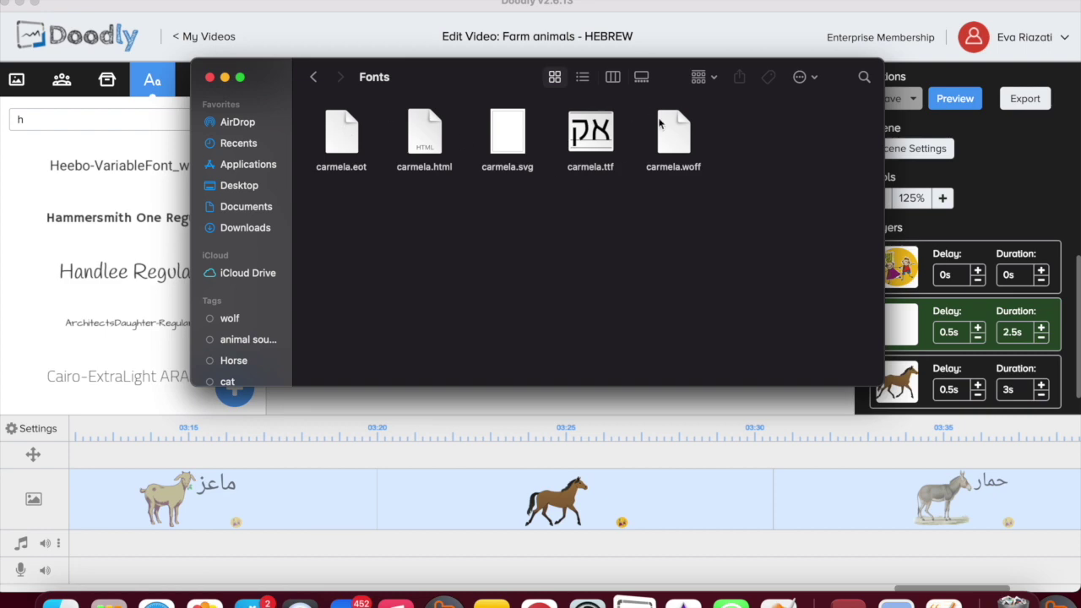
{"action": "left_click_drag", "start_coordinate": [410, 77], "coordinate": [531, 47]}
Start adding a new custom font in Doodly and browse the Downloads folder.
{"action": "left_click", "coordinate": [235, 387]}
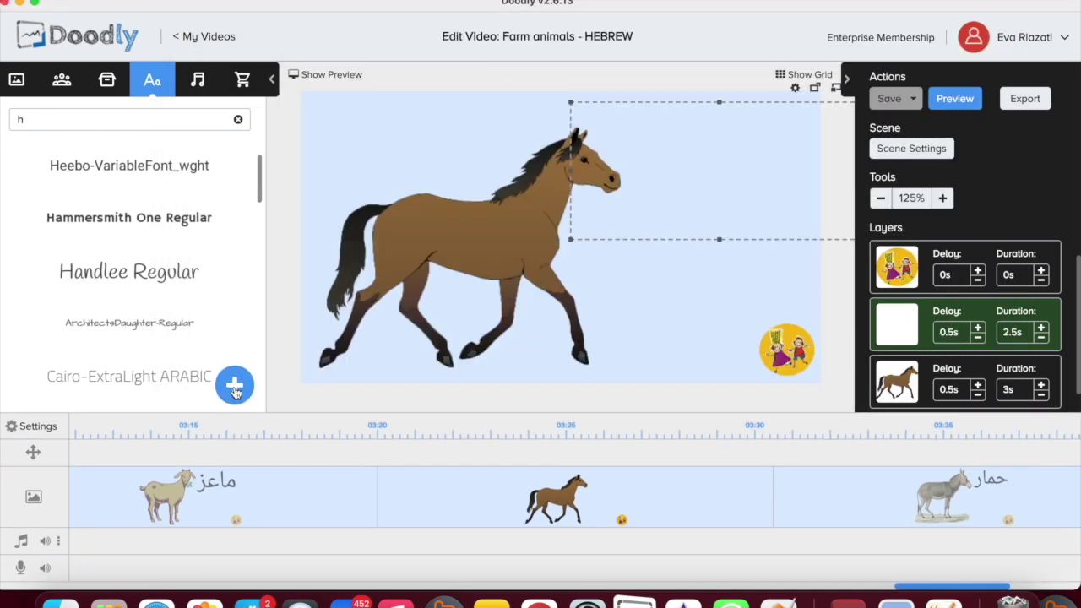
{"action": "left_click", "coordinate": [234, 387]}
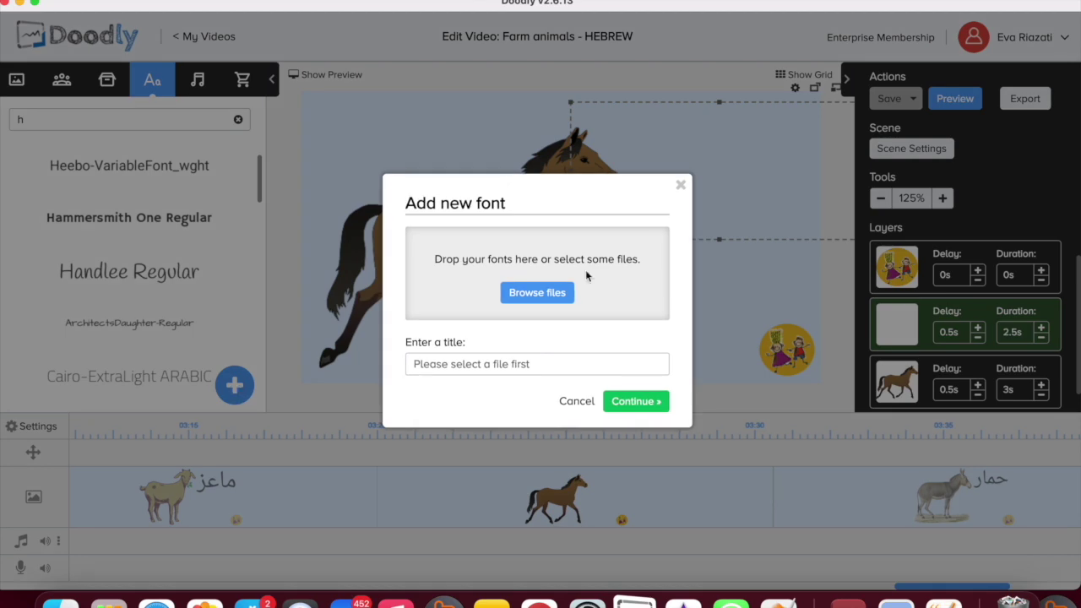
{"action": "left_click", "coordinate": [553, 293]}
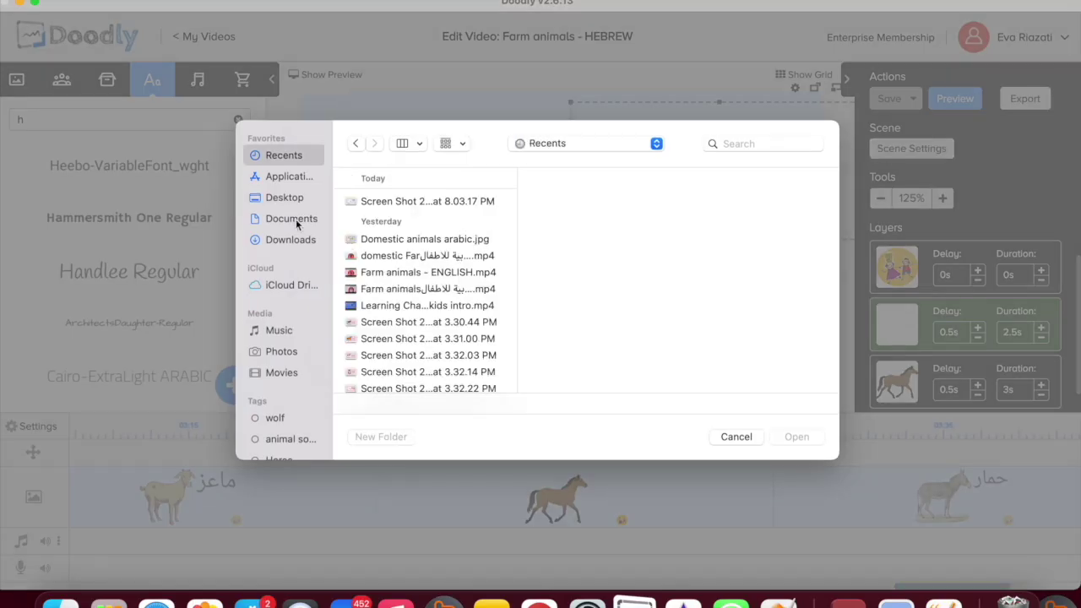
{"action": "left_click", "coordinate": [292, 241]}
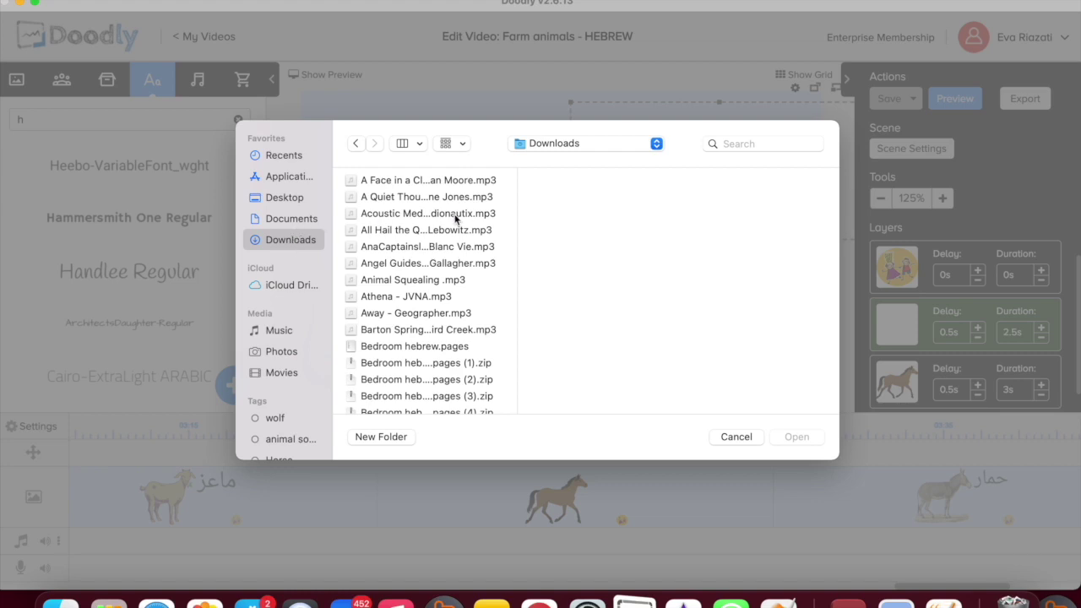
Search for 'car' and open the Carmela_Webfont Fonts folder in the file picker.
{"action": "left_click", "coordinate": [729, 144]}
{"action": "type", "text": "car"}
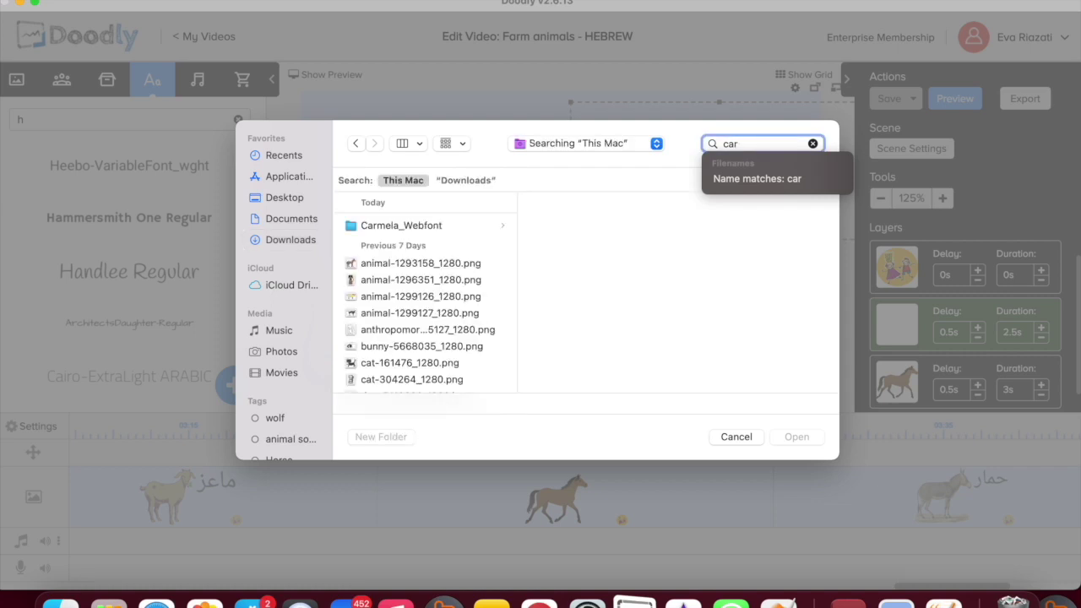
{"action": "left_click", "coordinate": [388, 225]}
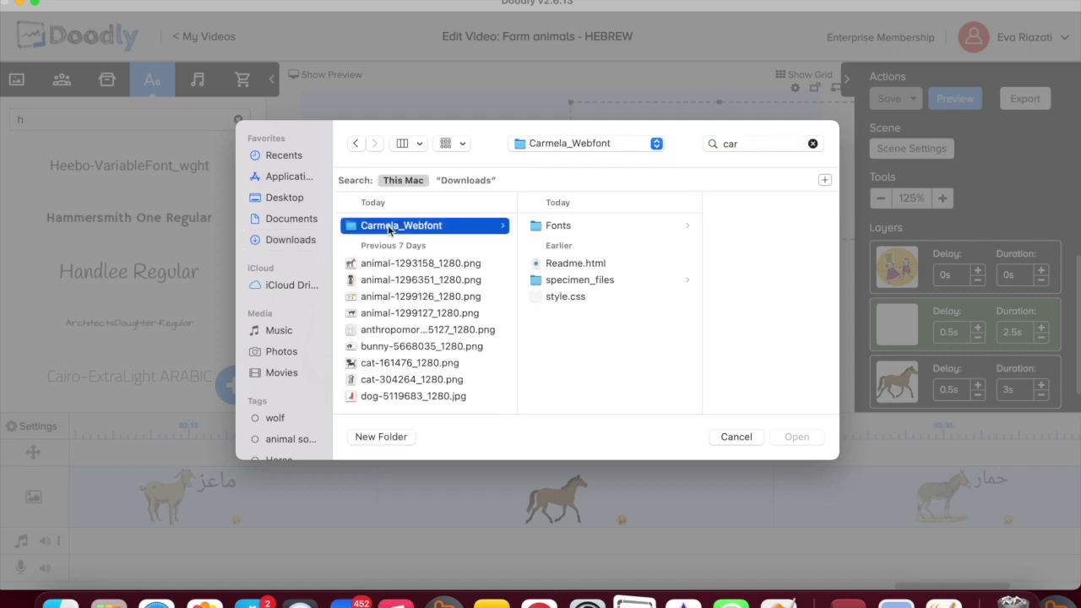
{"action": "left_click", "coordinate": [556, 221]}
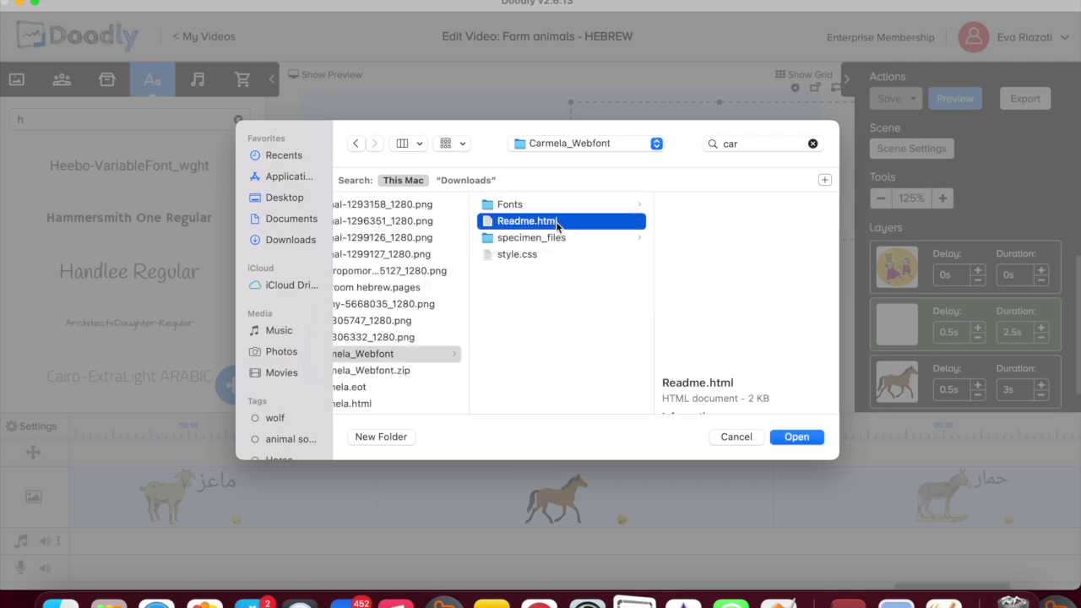
{"action": "left_click", "coordinate": [534, 208]}
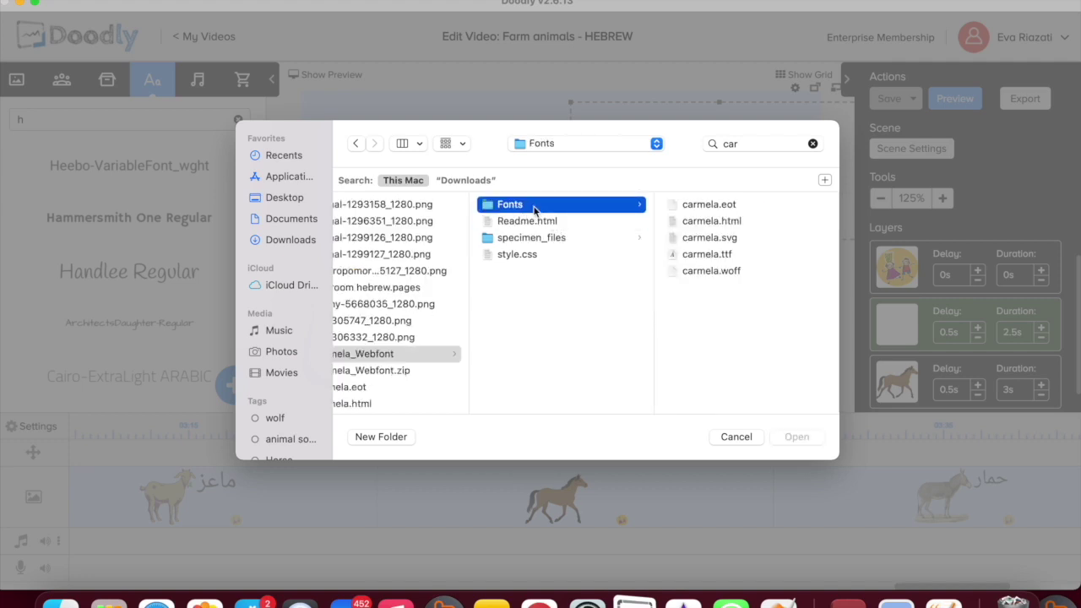
{"action": "key", "text": "super+Down"}
Try uploading carmela.eot and carmela.svg; both are rejected as not font files.
{"action": "left_click", "coordinate": [390, 186]}
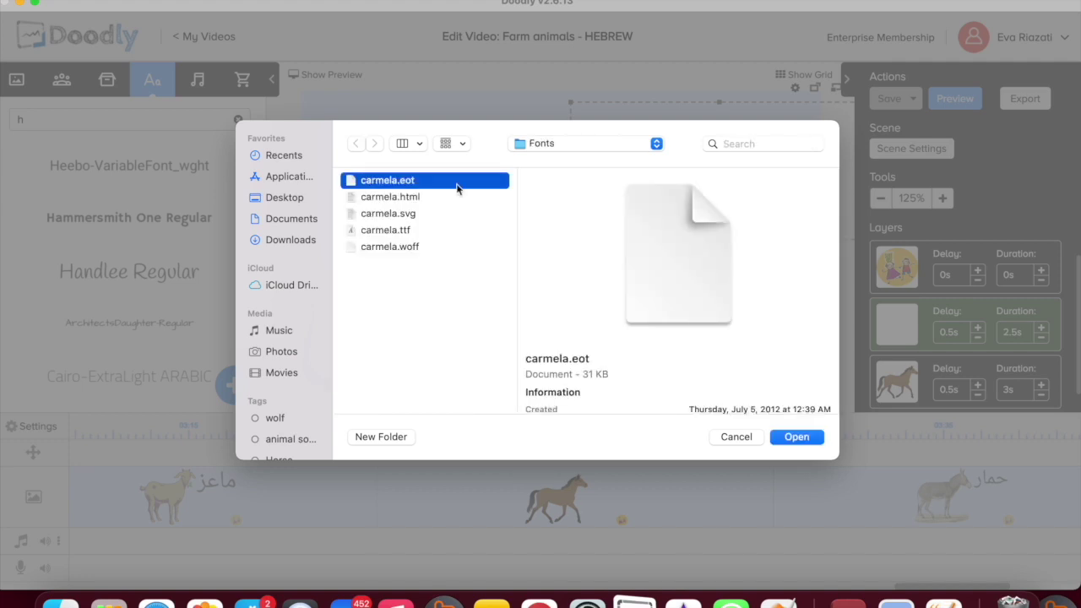
{"action": "left_click", "coordinate": [800, 439]}
{"action": "left_click", "coordinate": [353, 215]}
{"action": "left_click", "coordinate": [796, 438]}
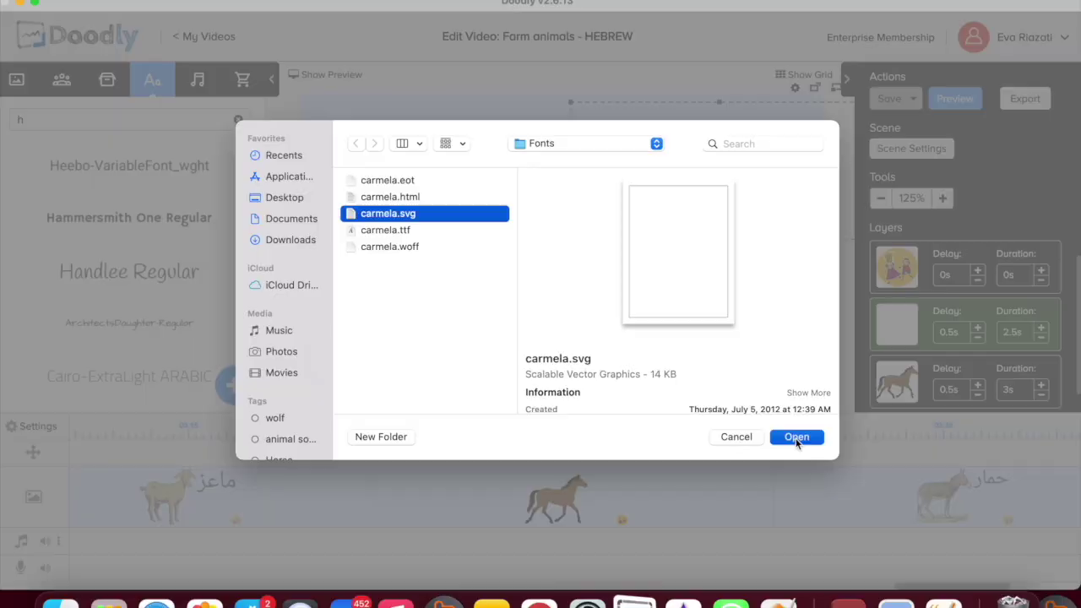
{"action": "left_click", "coordinate": [535, 317]}
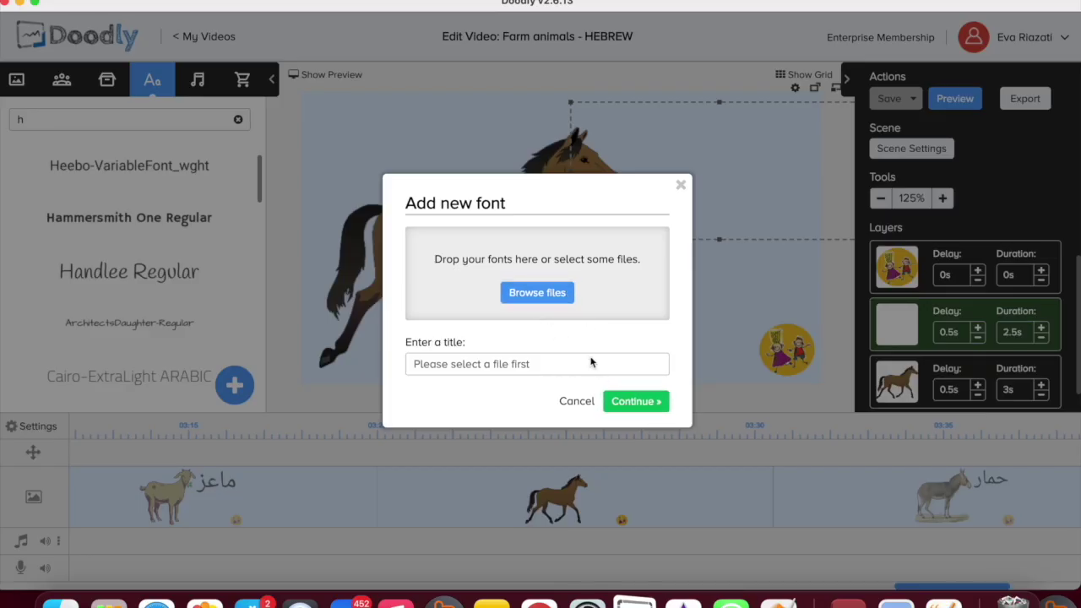
{"action": "left_click", "coordinate": [549, 293]}
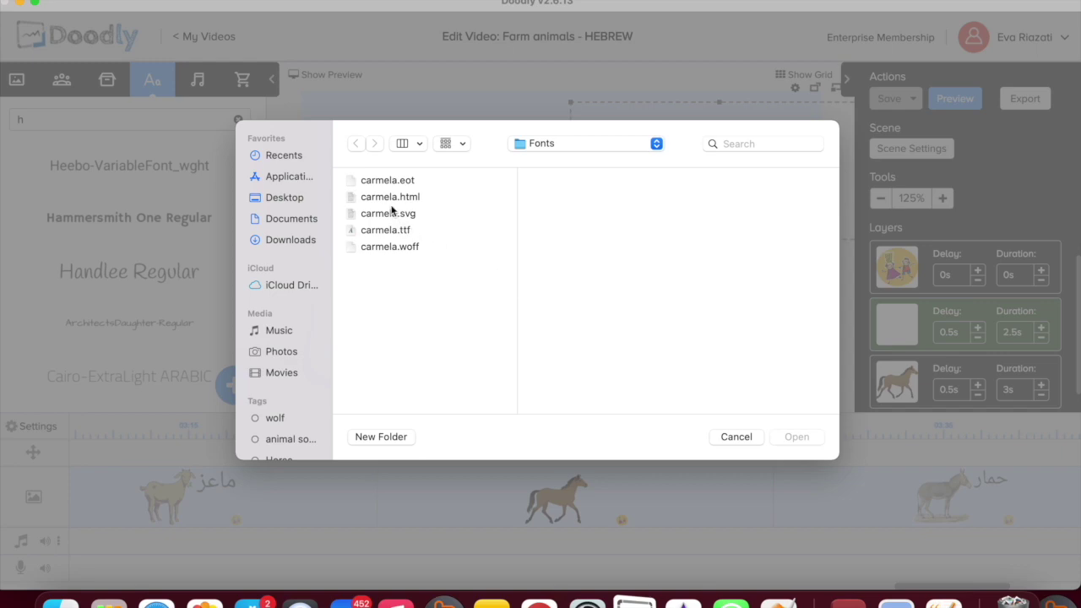
{"action": "left_click", "coordinate": [397, 183]}
{"action": "left_click", "coordinate": [796, 438]}
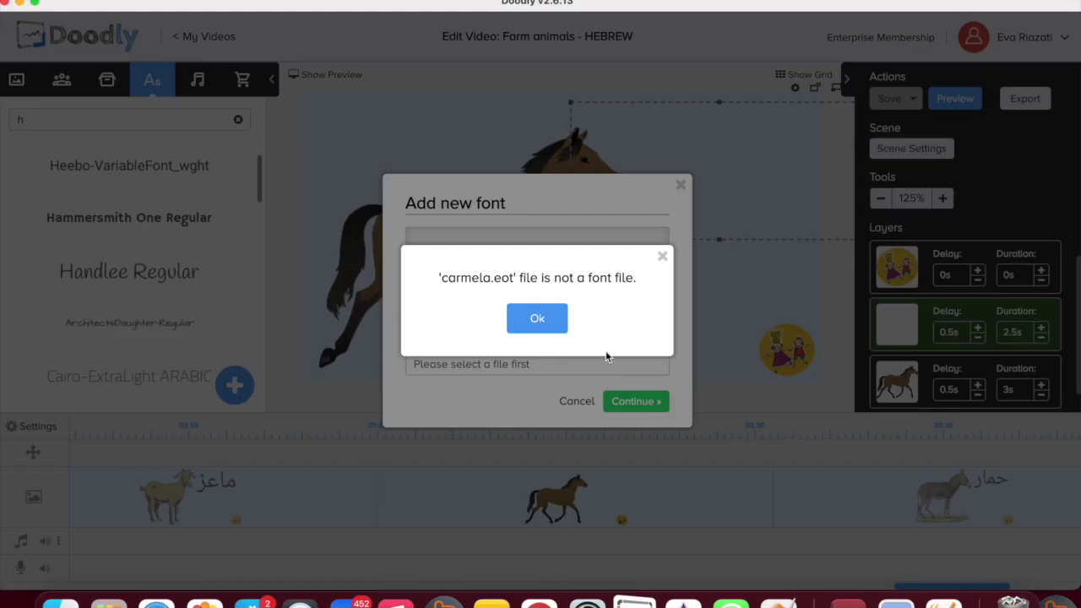
Upload carmela.ttf as a custom font titled 'carmela HEBREW'.
{"action": "left_click", "coordinate": [544, 321]}
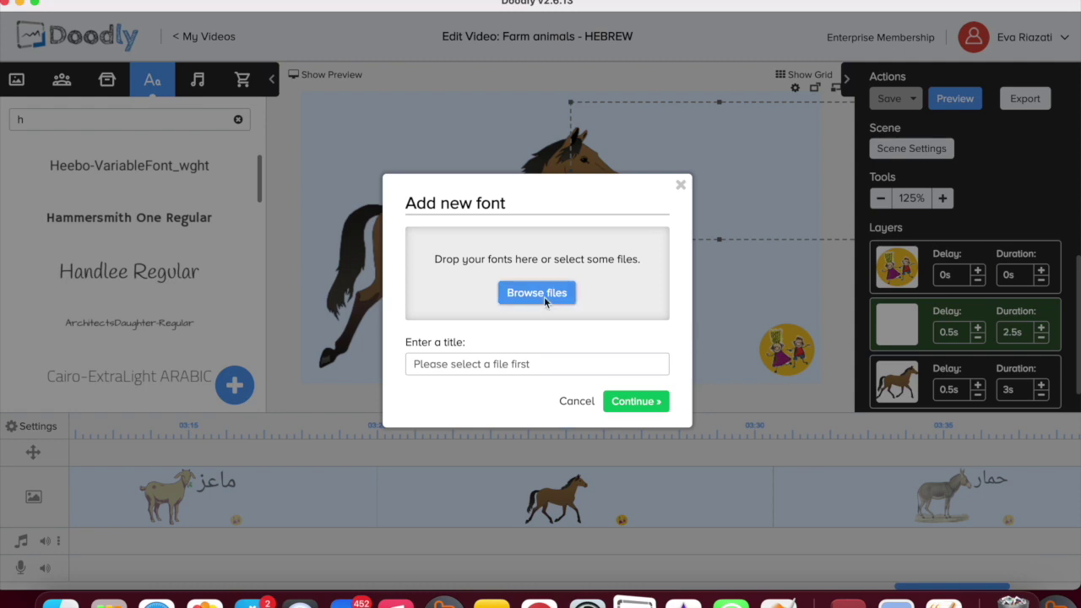
{"action": "left_click", "coordinate": [544, 298]}
{"action": "left_click", "coordinate": [395, 232]}
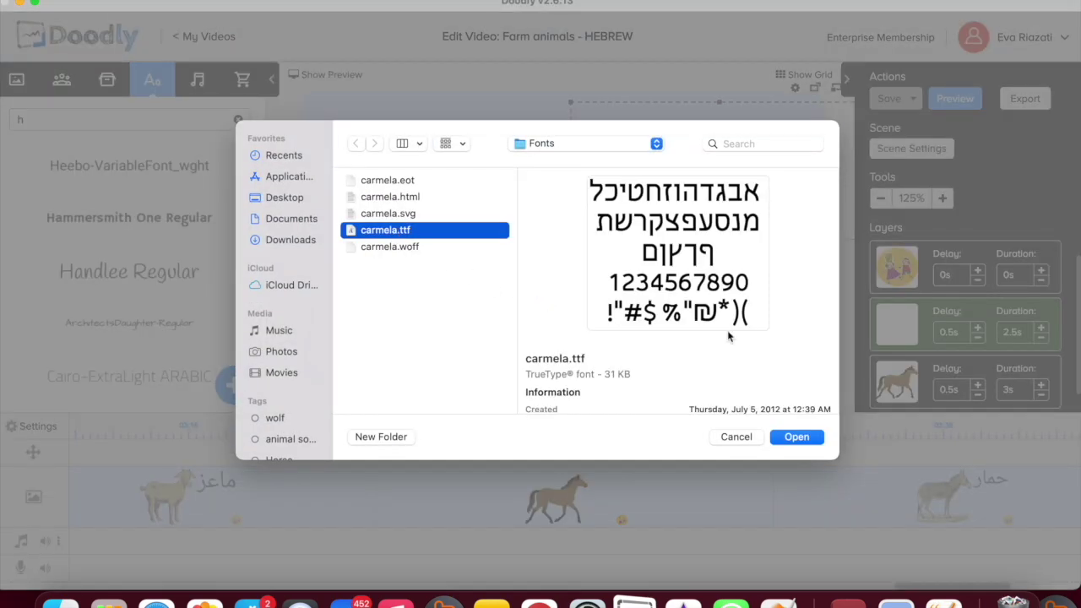
{"action": "left_click", "coordinate": [799, 438]}
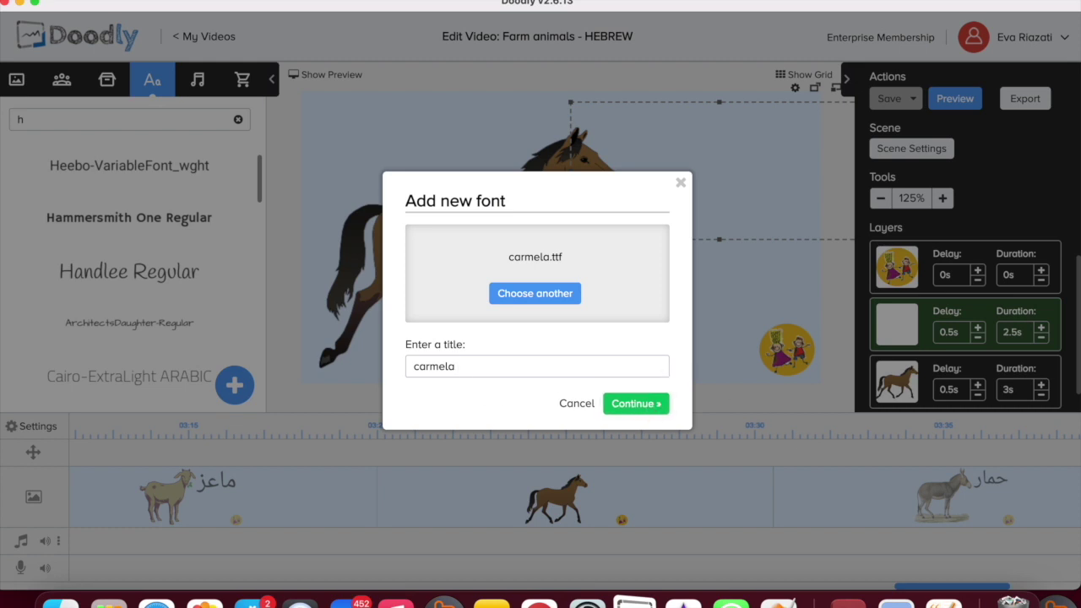
{"action": "type", "text": "HEBREW"}
{"action": "left_click", "coordinate": [634, 404]}
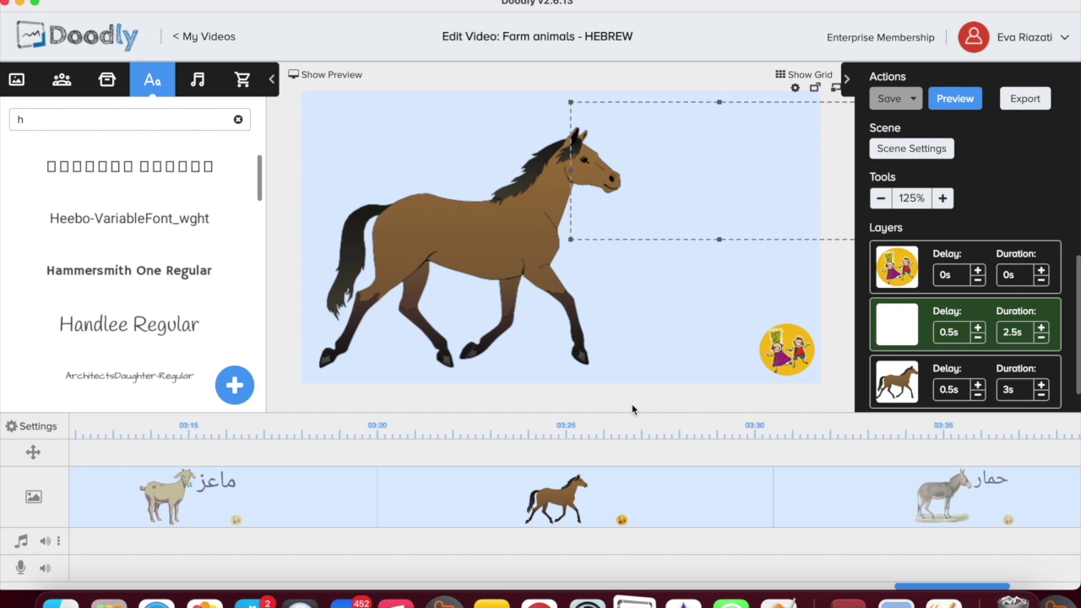
Apply carmela to the סוס label and move it to the last layer, after the horse.
{"action": "left_click", "coordinate": [135, 167]}
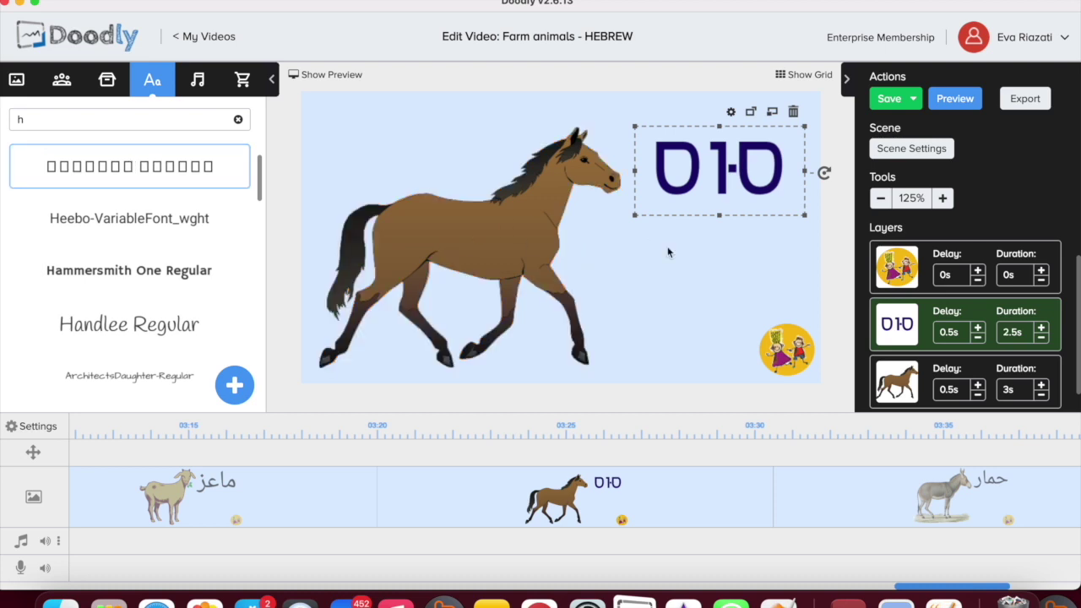
{"action": "left_click", "coordinate": [751, 112]}
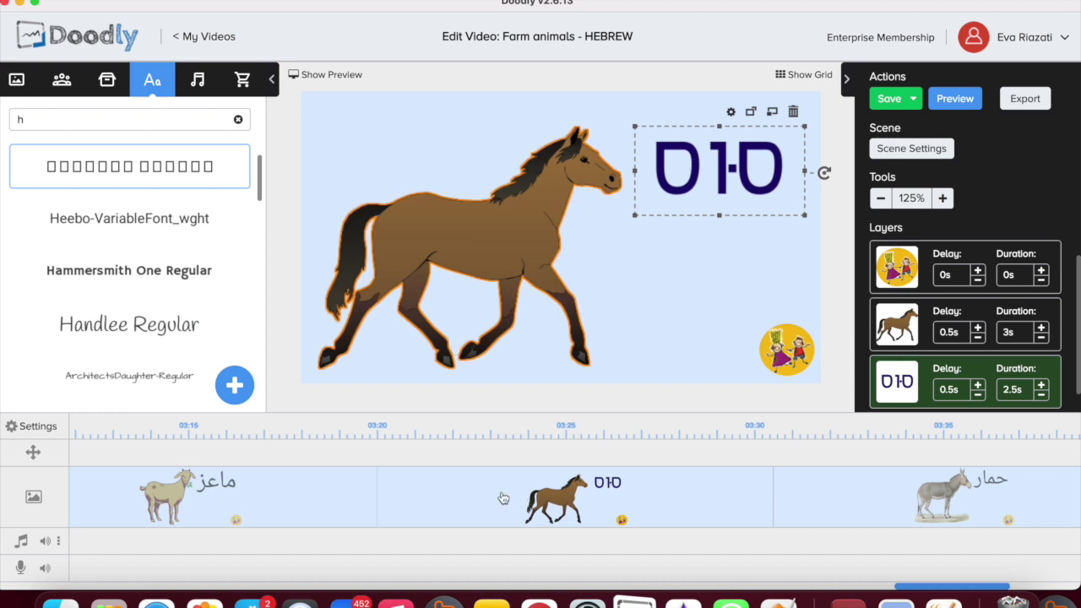
Filter the font list with 'carme' and open the goat scene labelled ماعز.
{"action": "right_click", "coordinate": [220, 168]}
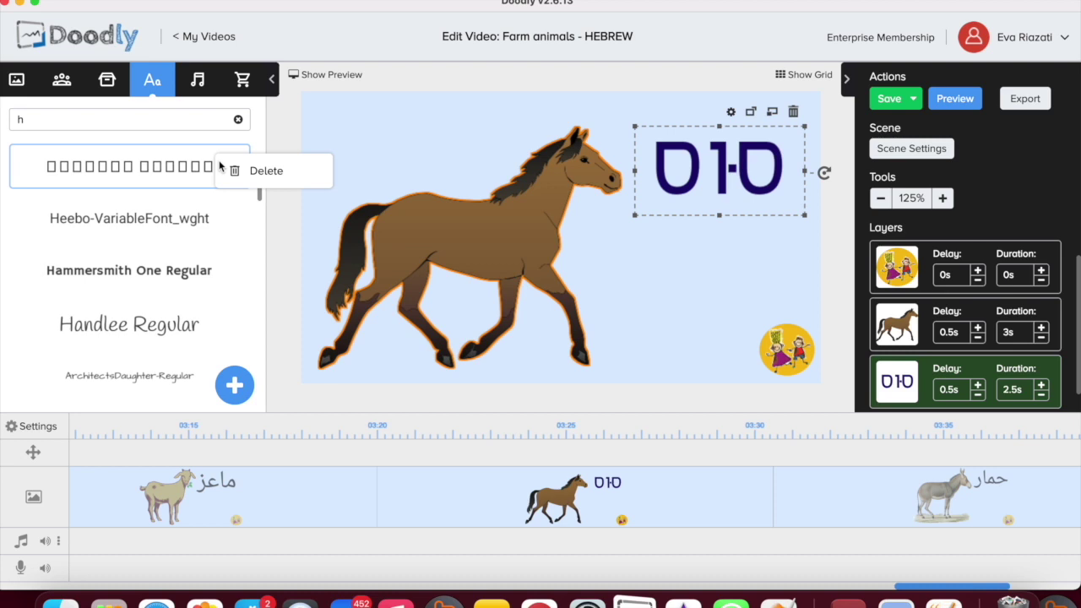
{"action": "left_click", "coordinate": [182, 167]}
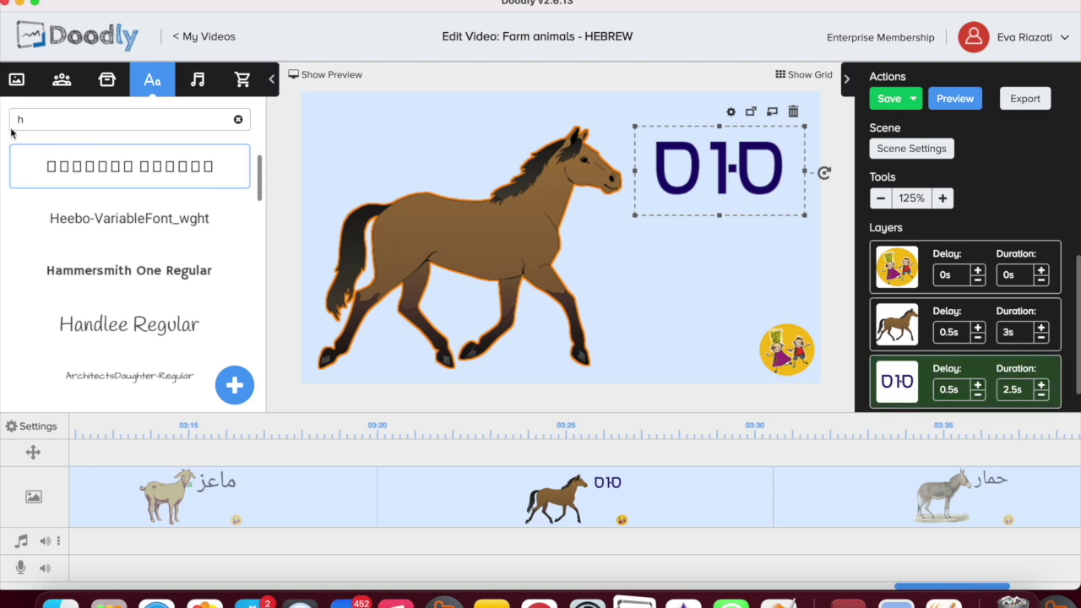
{"action": "key", "text": "BackSpace"}
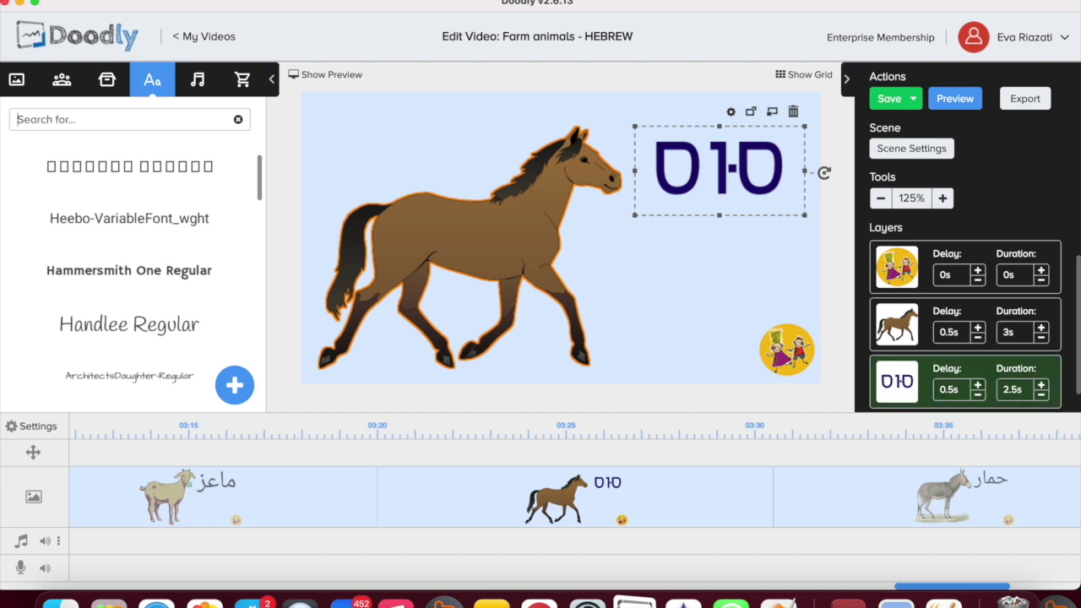
{"action": "type", "text": "xlnt"}
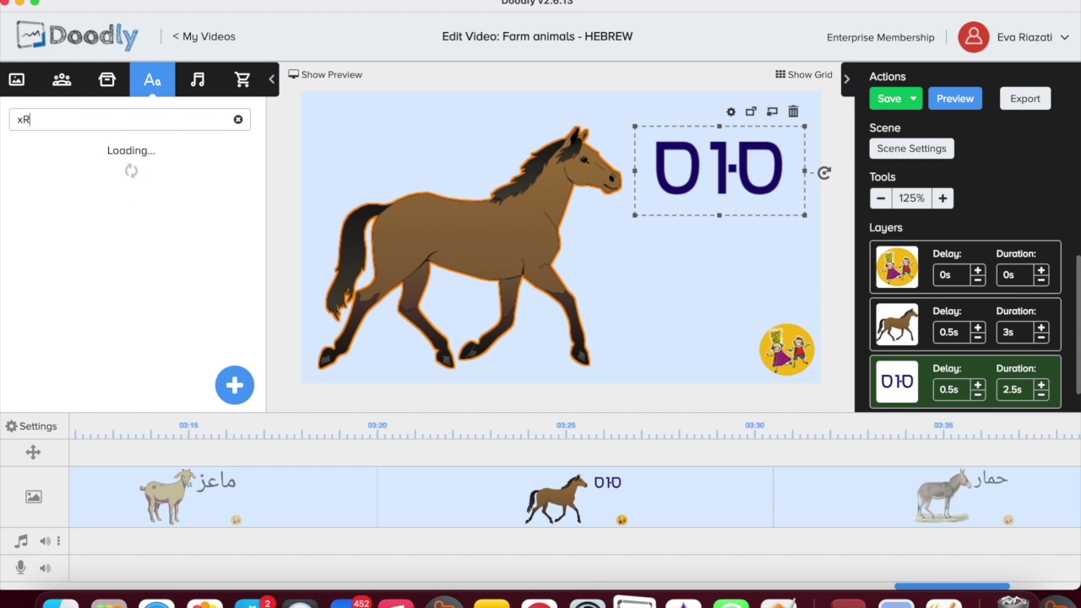
{"action": "key", "text": "BackSpace"}
{"action": "key", "text": "BackSpace"}
{"action": "key", "text": "BackSpace"}
{"action": "key", "text": "BackSpace"}
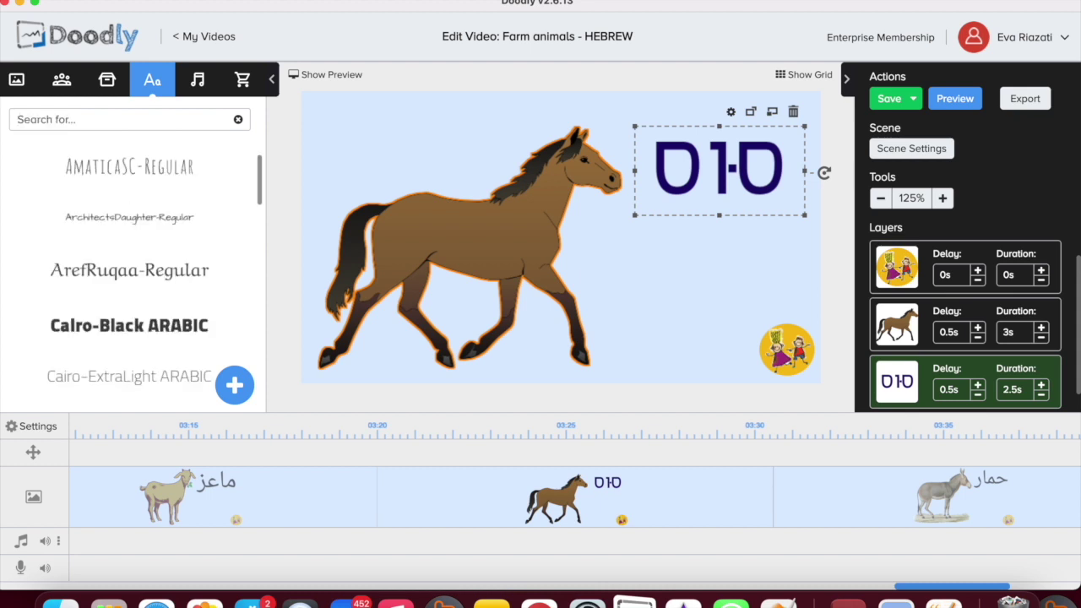
{"action": "type", "text": "ca"}
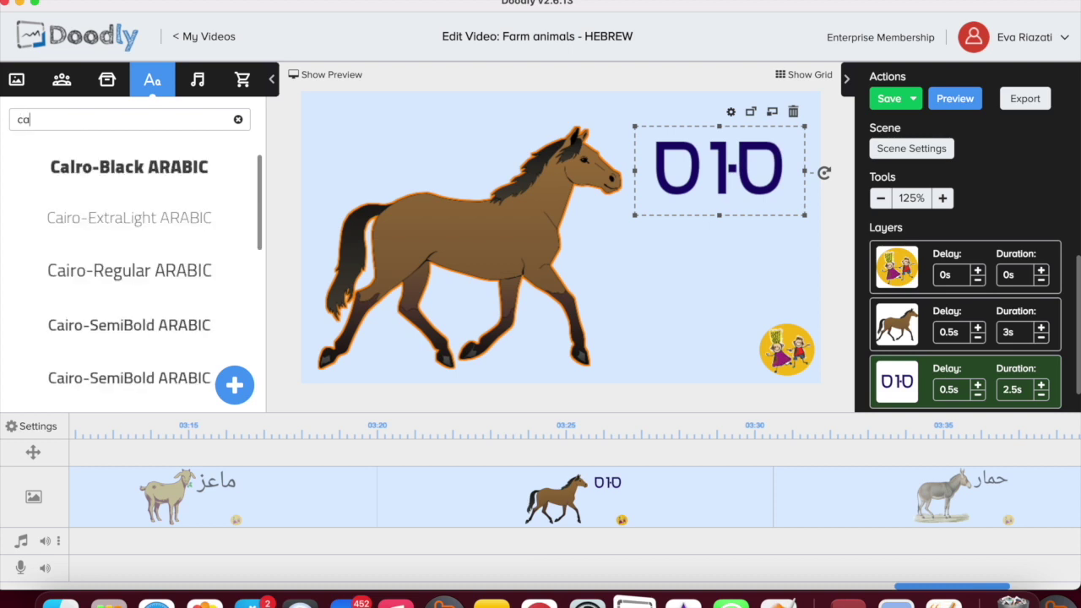
{"action": "type", "text": "r"}
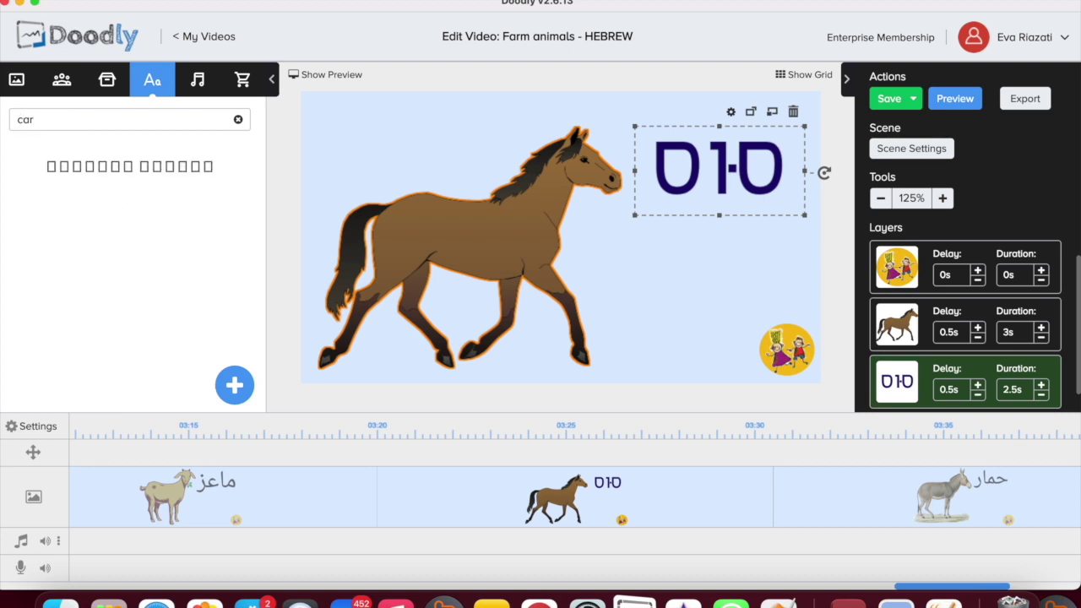
{"action": "type", "text": "me,"}
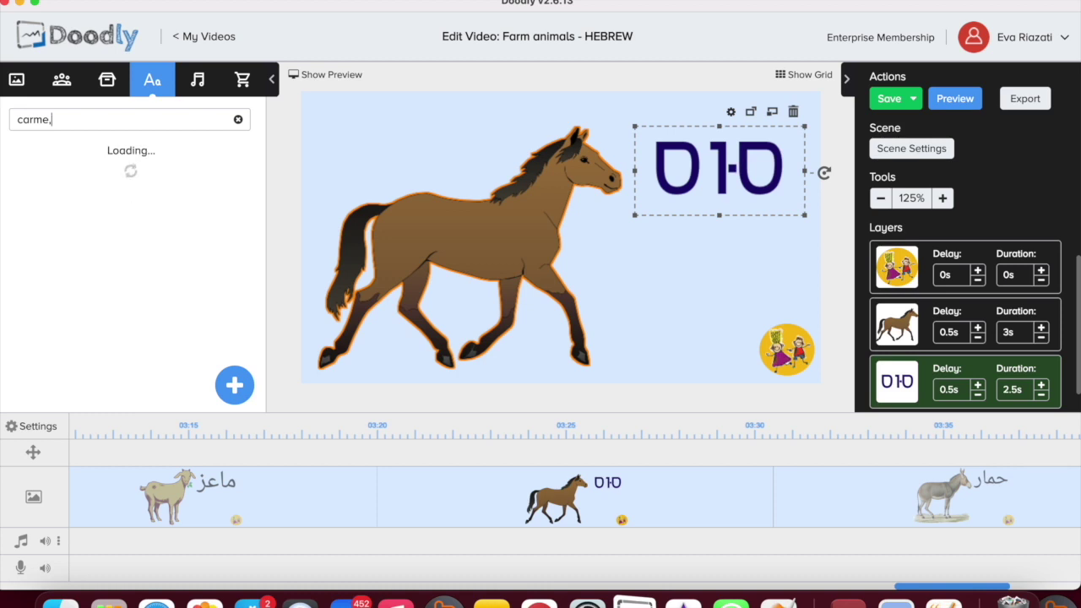
{"action": "key", "text": "BackSpace"}
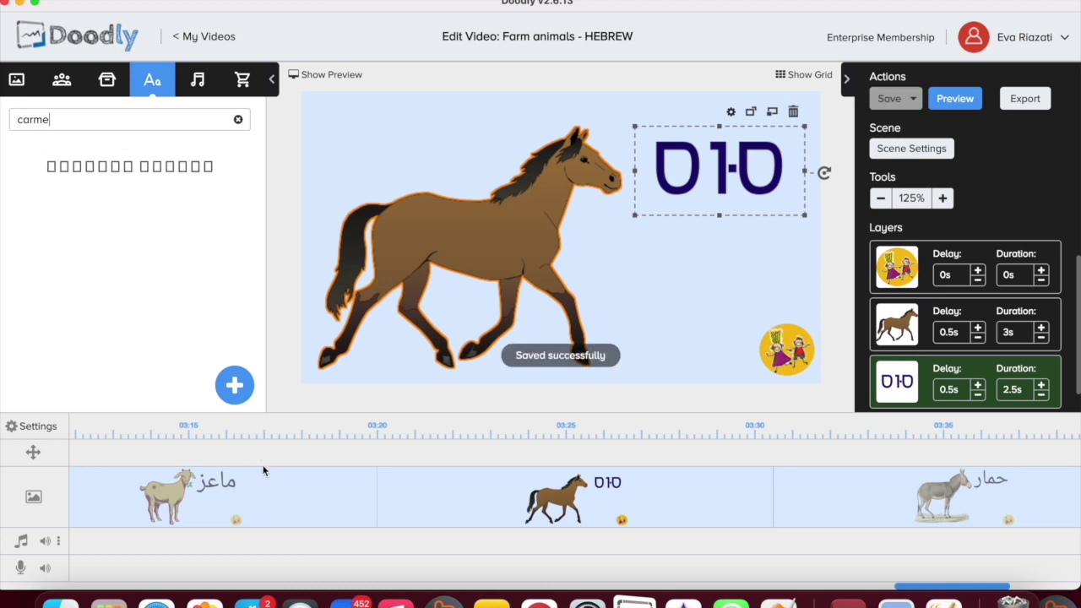
{"action": "left_click", "coordinate": [342, 505]}
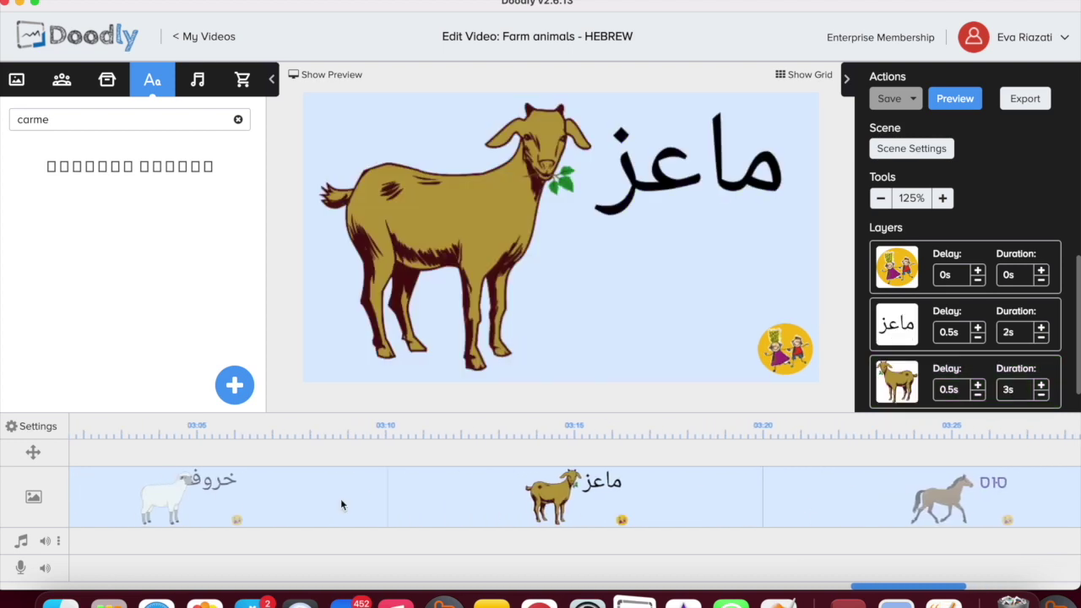
Skip past the sheep and pig scenes and set the rabbit label to carmela.
{"action": "left_click", "coordinate": [341, 505]}
{"action": "left_click", "coordinate": [341, 505]}
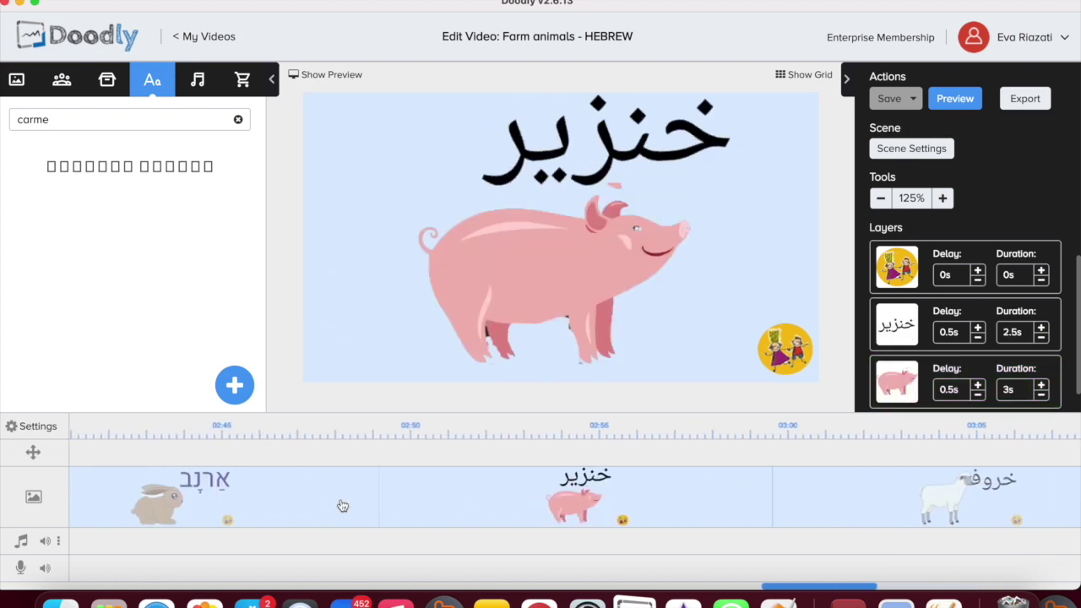
{"action": "left_click", "coordinate": [342, 505]}
{"action": "left_click_drag", "start_coordinate": [174, 177], "coordinate": [712, 150]}
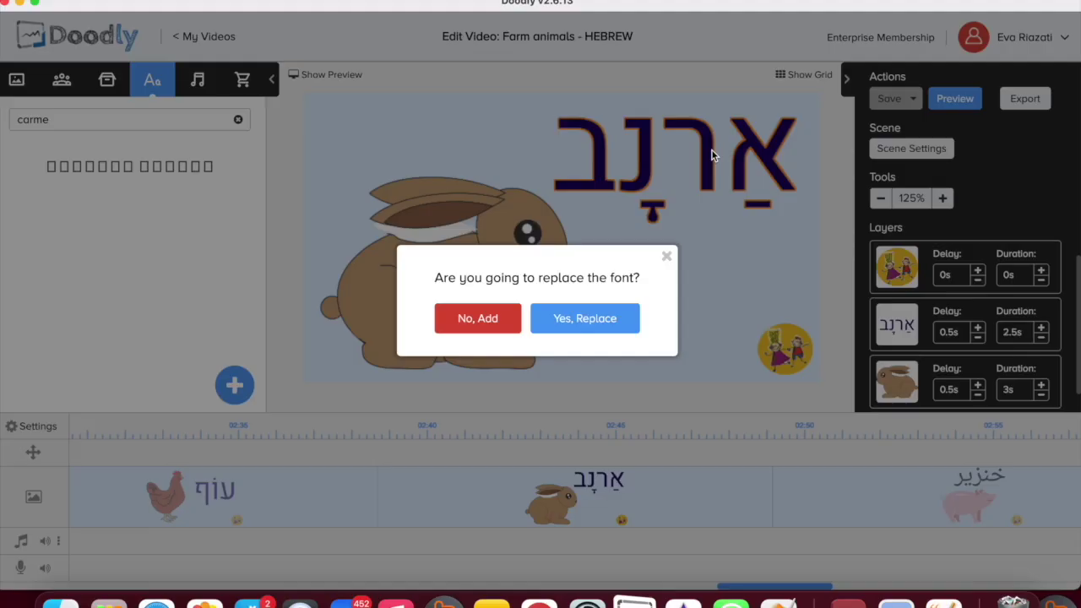
{"action": "left_click", "coordinate": [586, 321]}
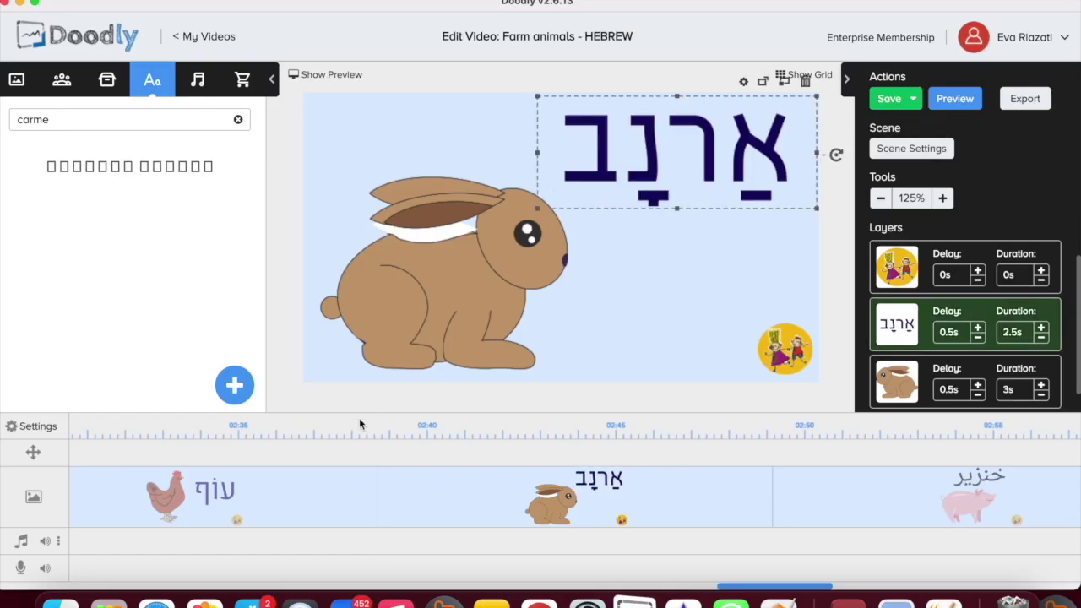
Switch the chicken and cow (פָּרָה) labels to the carmela font.
{"action": "left_click", "coordinate": [253, 507]}
{"action": "left_click_drag", "start_coordinate": [127, 166], "coordinate": [640, 207]}
{"action": "left_click", "coordinate": [563, 324]}
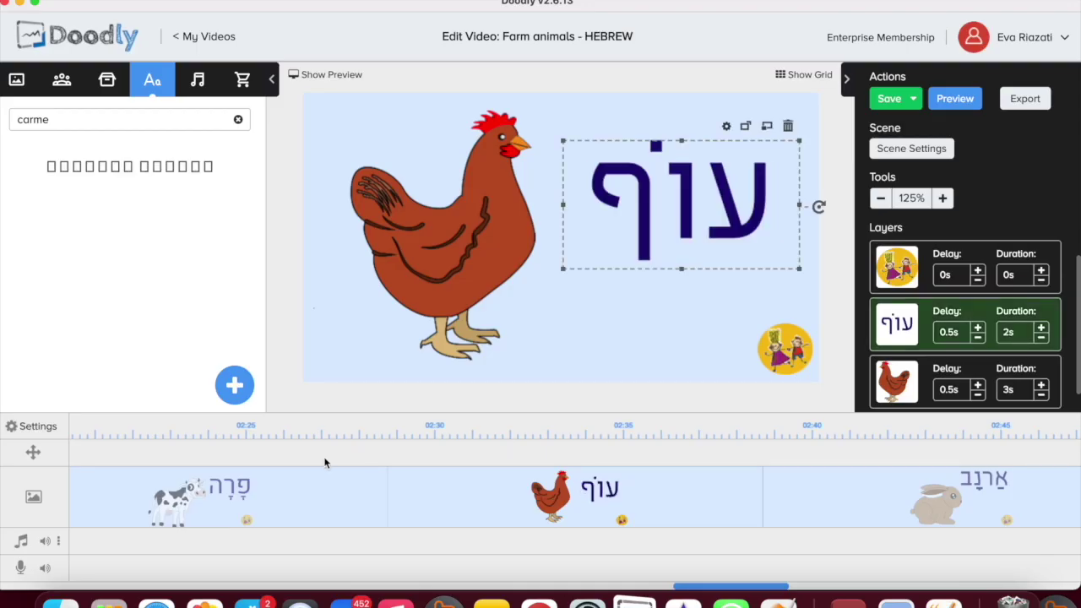
{"action": "left_click", "coordinate": [265, 505]}
{"action": "left_click_drag", "start_coordinate": [181, 168], "coordinate": [726, 203]}
{"action": "left_click", "coordinate": [583, 318]}
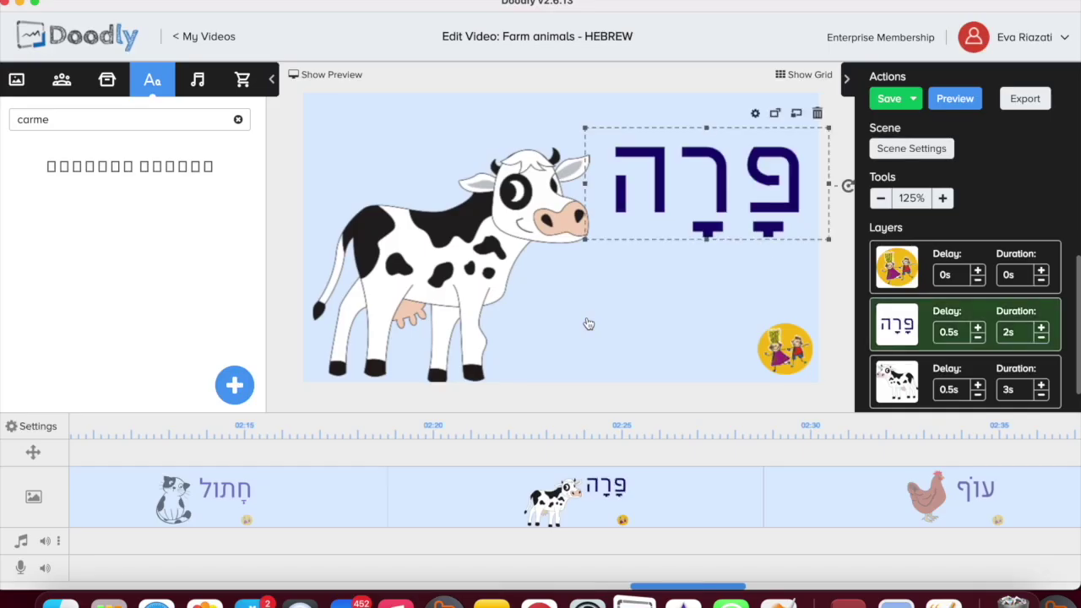
{"action": "left_click", "coordinate": [635, 327]}
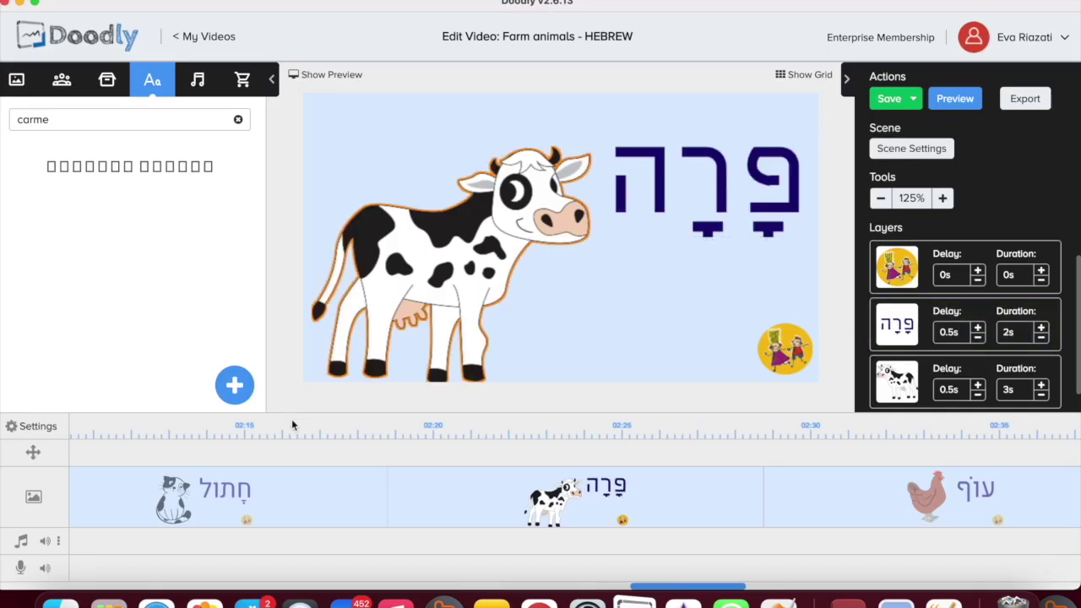
Switch the cat label חָתוּל to carmela, then carry carmela into the dog scene.
{"action": "left_click", "coordinate": [283, 499]}
{"action": "left_click_drag", "start_coordinate": [144, 169], "coordinate": [690, 209]}
{"action": "left_click", "coordinate": [584, 319]}
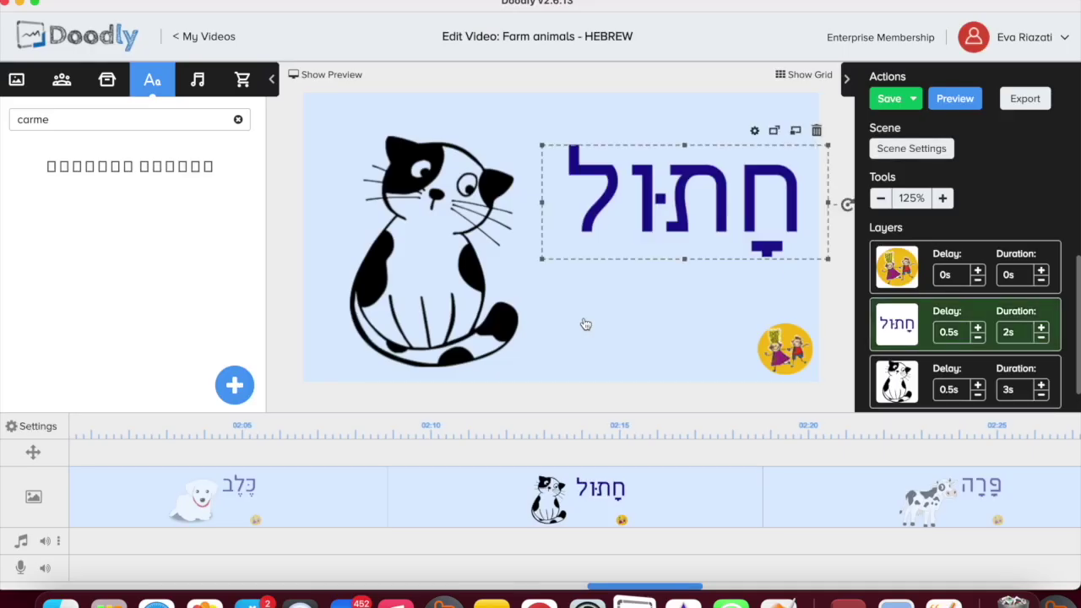
{"action": "left_click", "coordinate": [735, 300]}
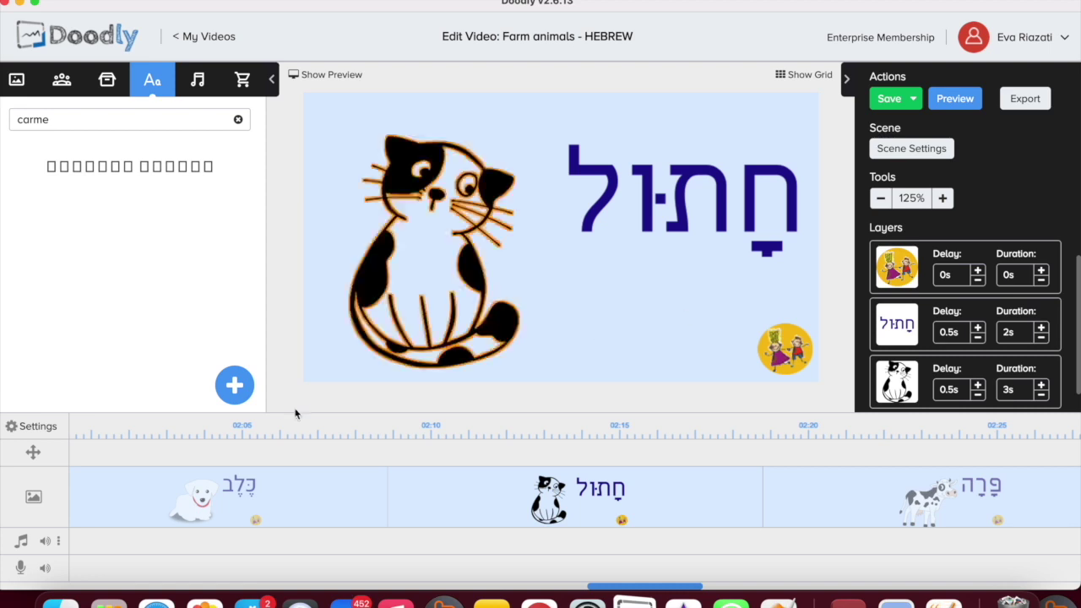
{"action": "left_click", "coordinate": [244, 500]}
{"action": "left_click_drag", "start_coordinate": [133, 165], "coordinate": [652, 111]}
Set the dog label כֶּלֶב to carmela and recheck the cat and dog scenes.
{"action": "left_click_drag", "start_coordinate": [621, 80], "coordinate": [625, 84]}
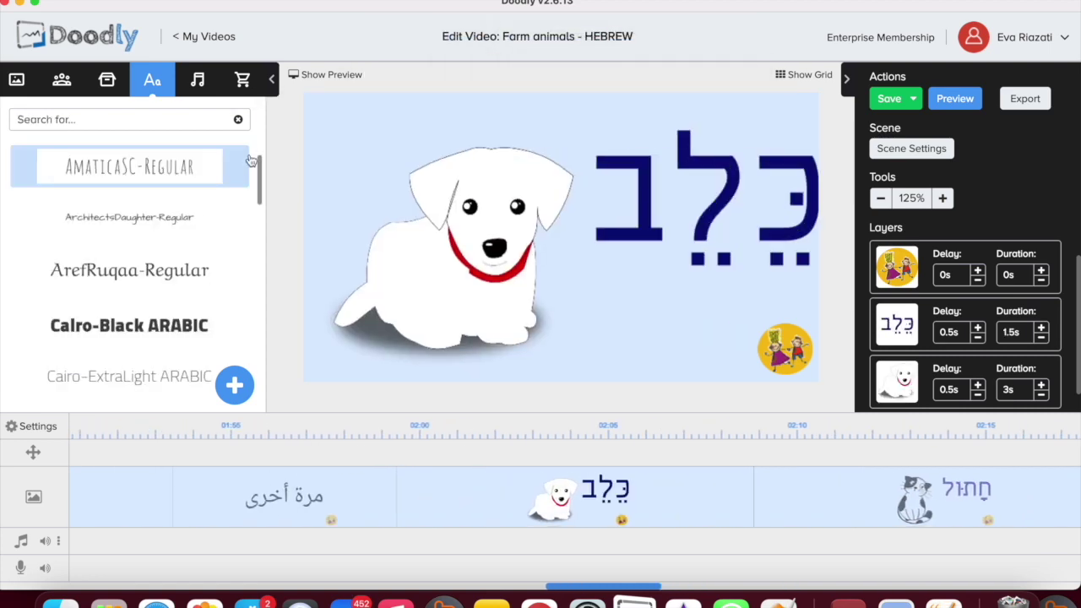
{"action": "left_click_drag", "start_coordinate": [262, 167], "coordinate": [264, 218]}
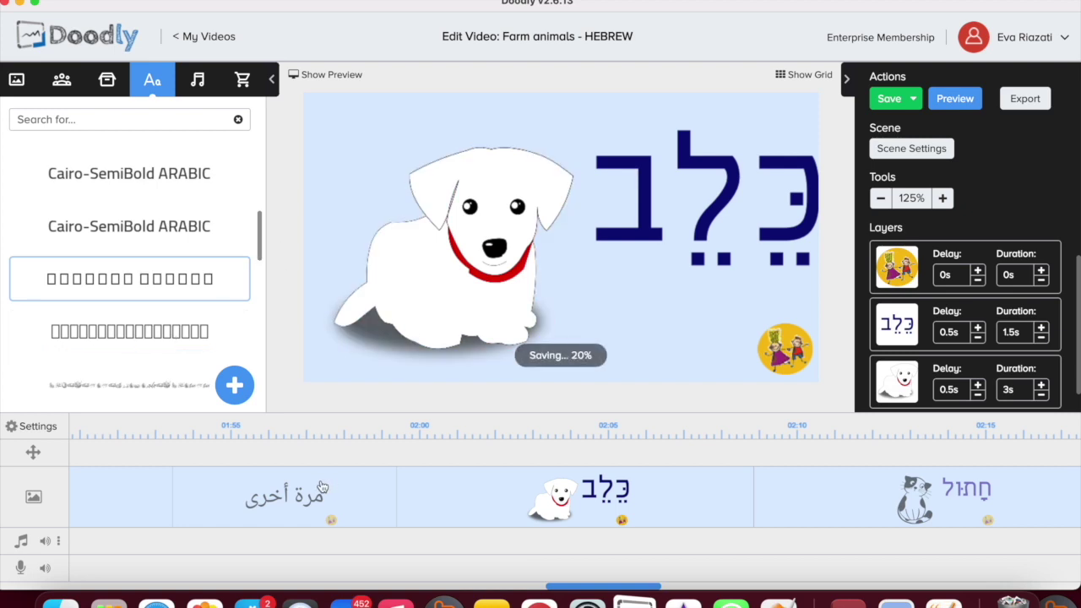
{"action": "left_click", "coordinate": [944, 496]}
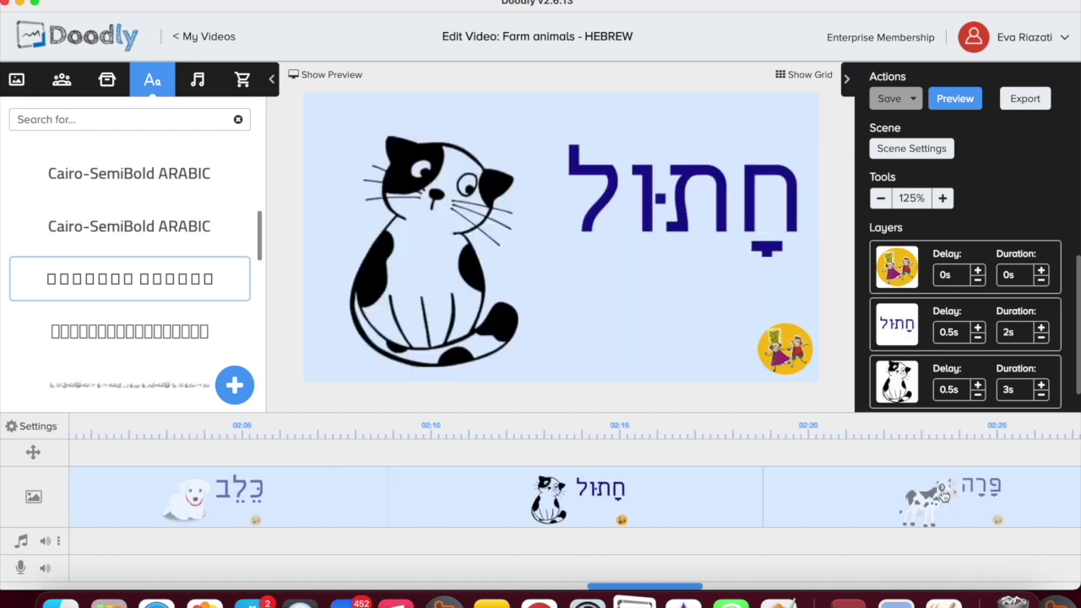
{"action": "left_click", "coordinate": [253, 493]}
Replace the مرة أخرى text's font twice until the Arabic renders readably.
{"action": "left_click", "coordinate": [243, 495]}
{"action": "left_click_drag", "start_coordinate": [135, 278], "coordinate": [584, 216]}
{"action": "left_click", "coordinate": [573, 321]}
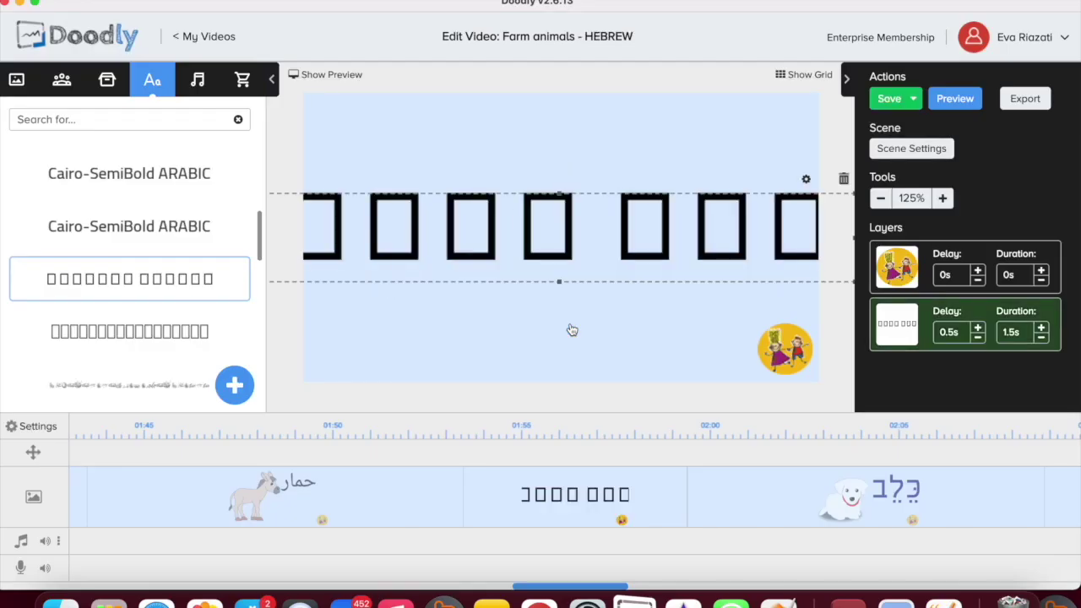
{"action": "left_click_drag", "start_coordinate": [206, 338], "coordinate": [584, 245]}
{"action": "left_click", "coordinate": [575, 318]}
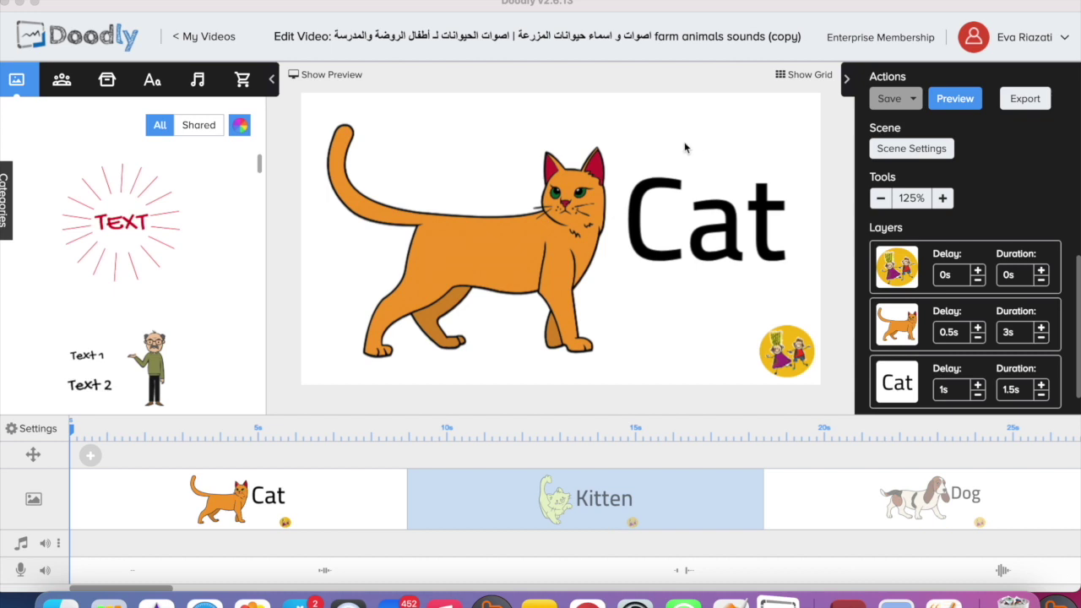
Try the AmaticSC-Regular and then ArchitectsDaughter-Regular fonts on the Cat label.
{"action": "left_click", "coordinate": [152, 89]}
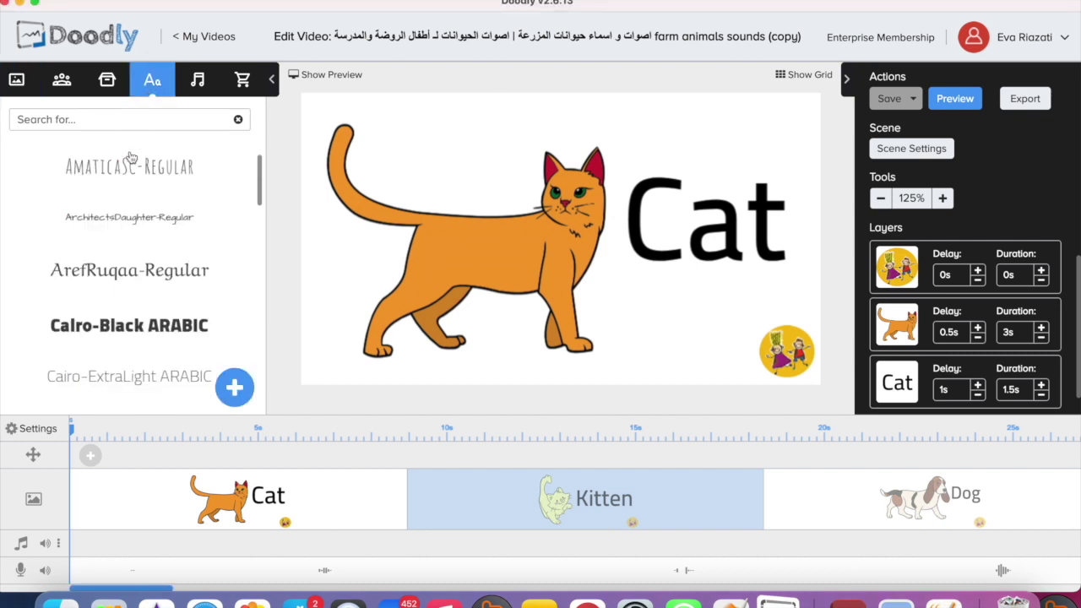
{"action": "left_click_drag", "start_coordinate": [128, 169], "coordinate": [718, 232]}
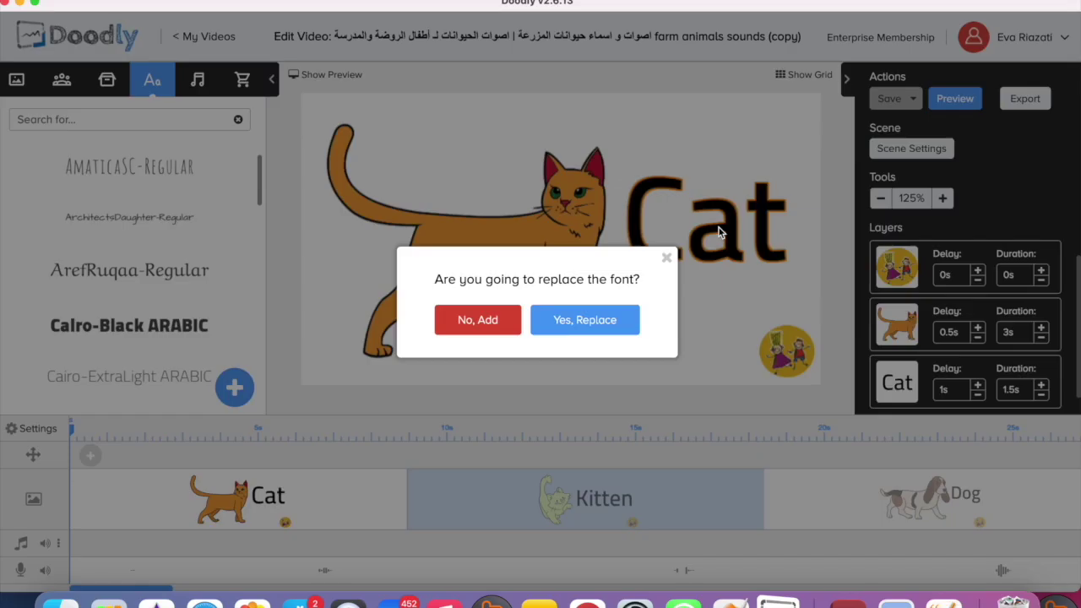
{"action": "left_click", "coordinate": [590, 331]}
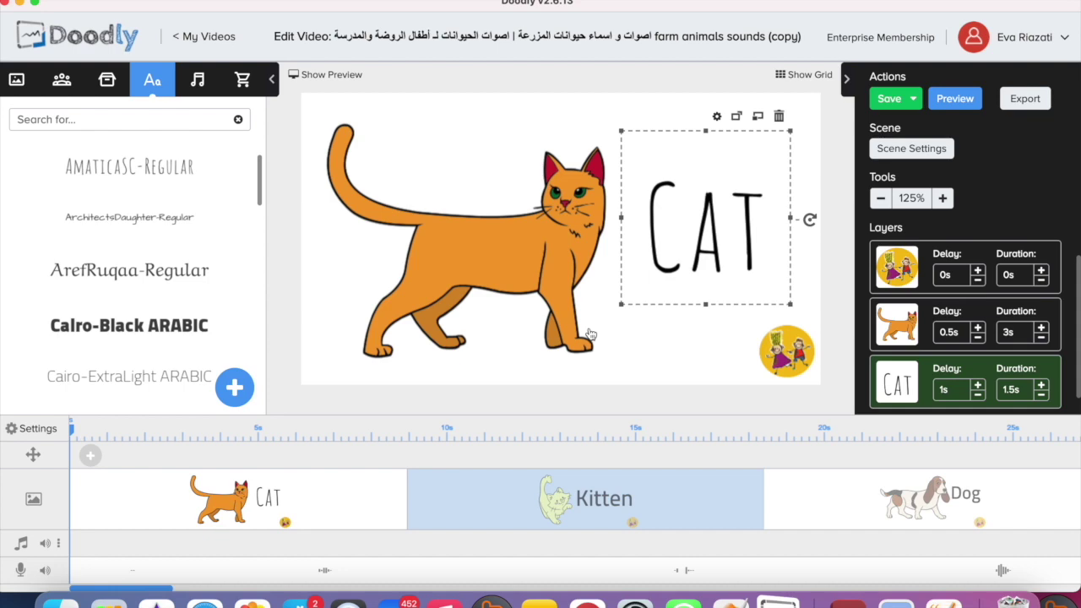
{"action": "left_click_drag", "start_coordinate": [159, 218], "coordinate": [738, 213]}
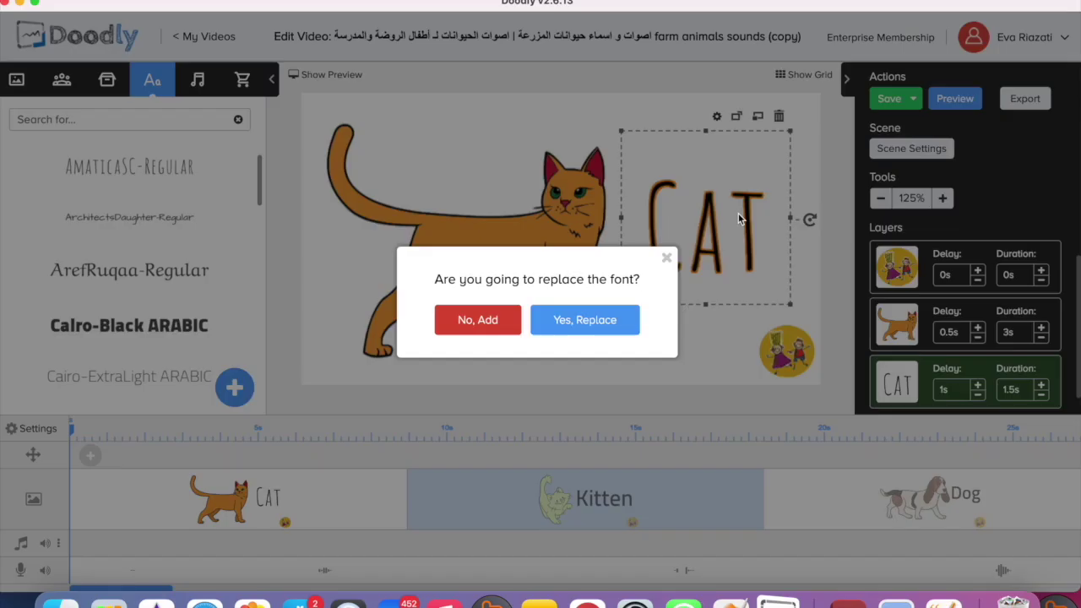
{"action": "left_click", "coordinate": [581, 327]}
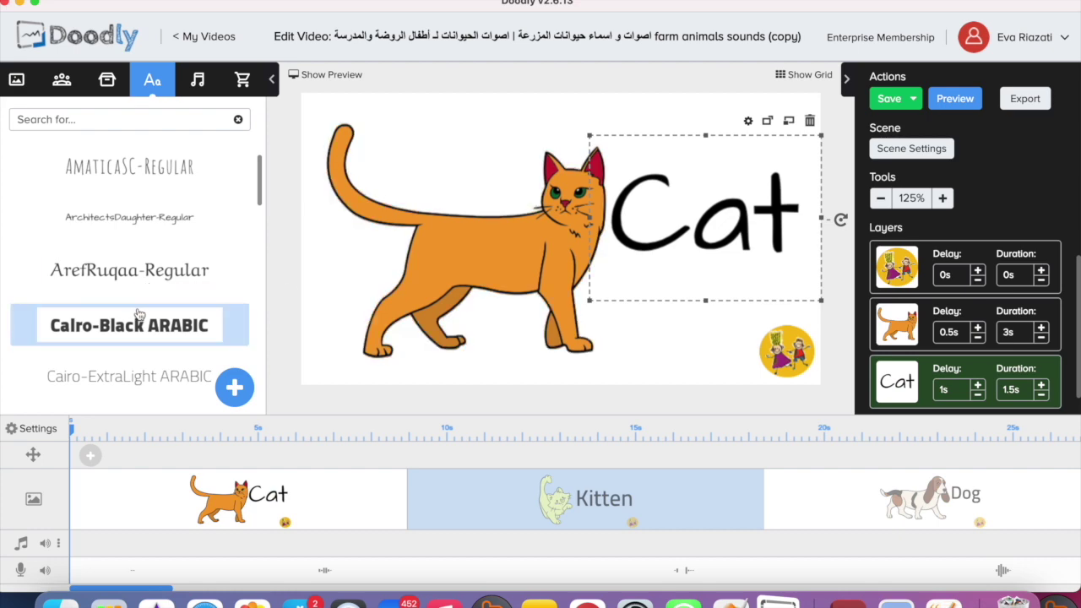
Apply Cairo-Black ARABIC to the Cat label, then filter the font list by 'heb'.
{"action": "left_click_drag", "start_coordinate": [135, 325], "coordinate": [711, 207]}
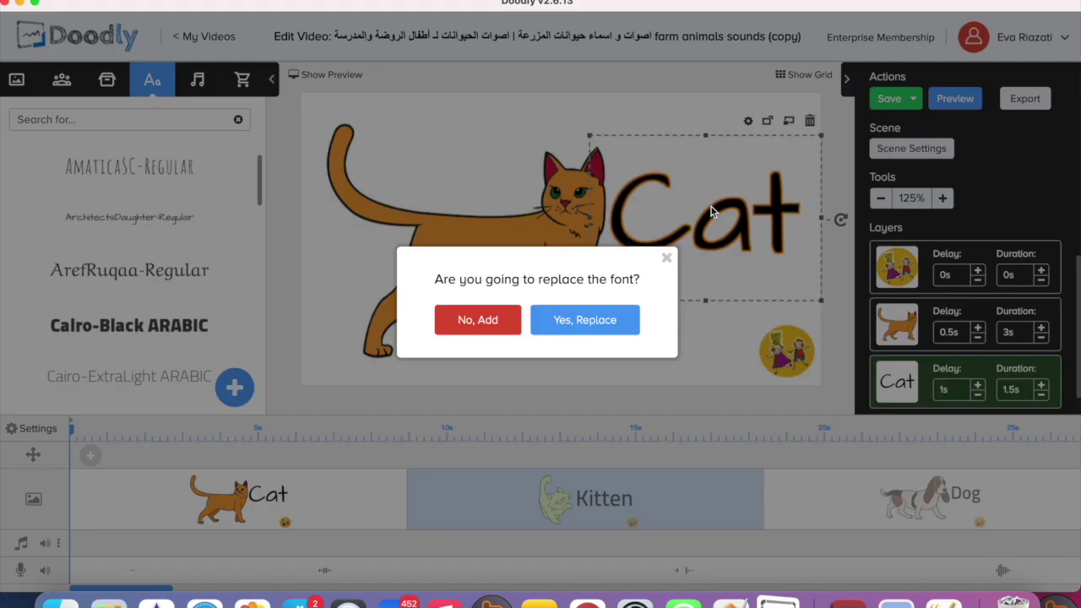
{"action": "left_click", "coordinate": [585, 320]}
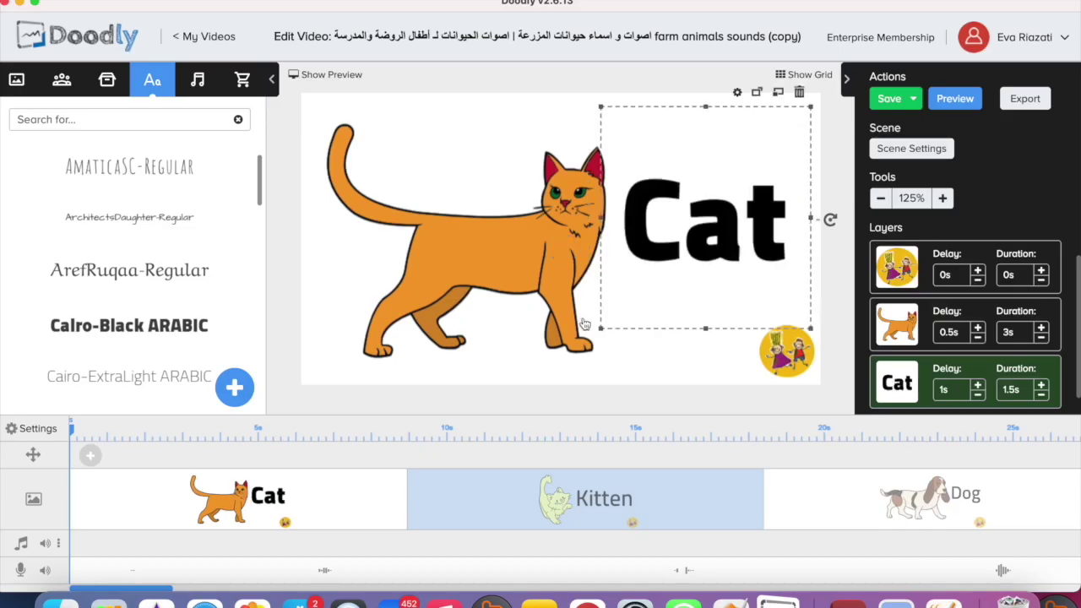
{"action": "left_click", "coordinate": [61, 123]}
{"action": "type", "text": "heb"}
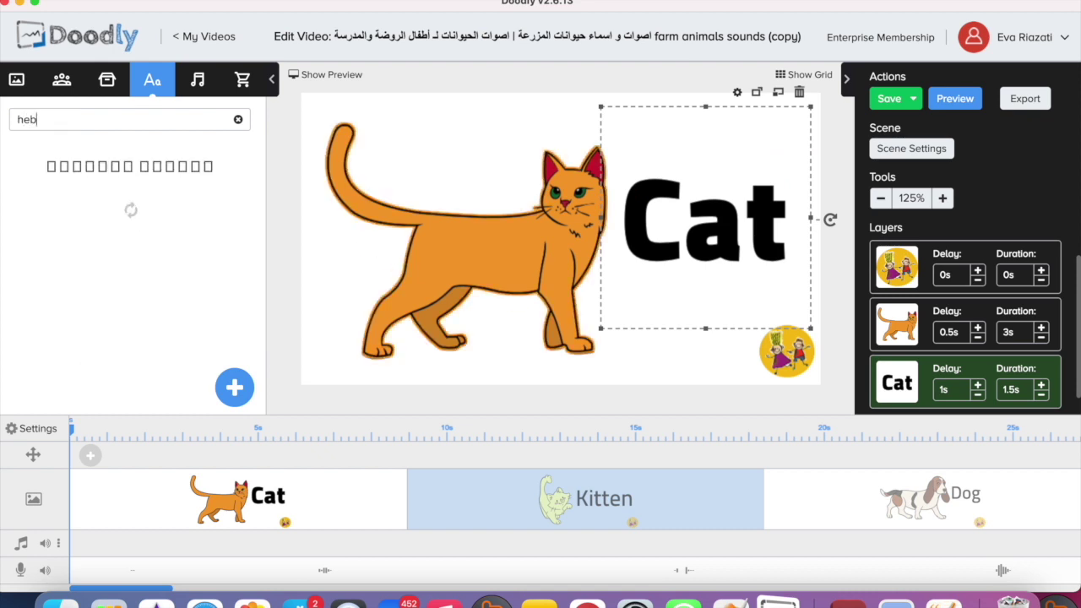
Apply the Hebrew search-result font to the Cat label and nudge the box-glyph label left.
{"action": "left_click_drag", "start_coordinate": [77, 169], "coordinate": [653, 226]}
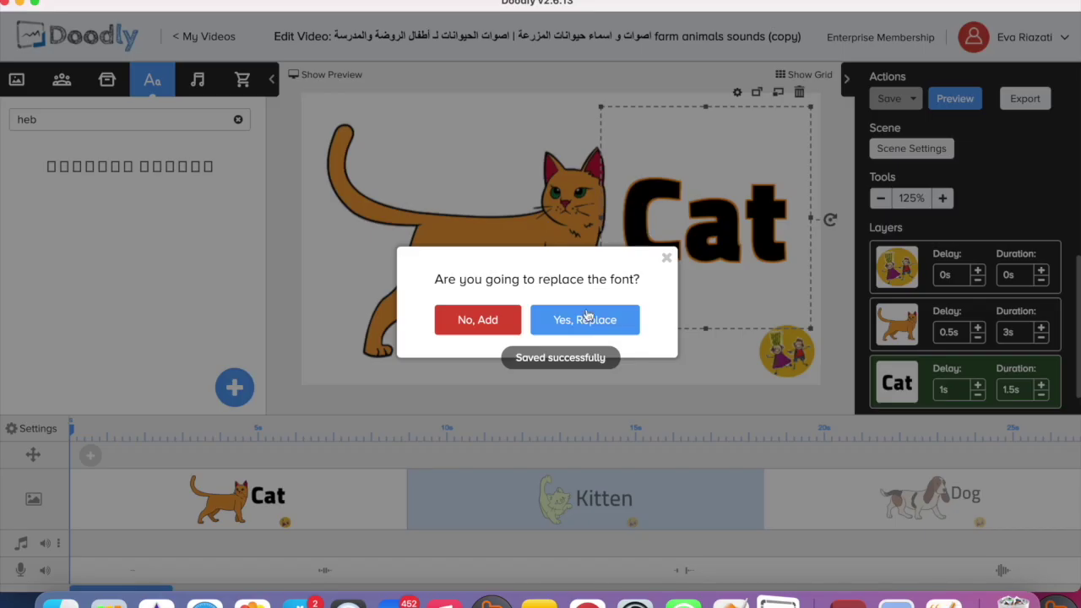
{"action": "left_click", "coordinate": [588, 319]}
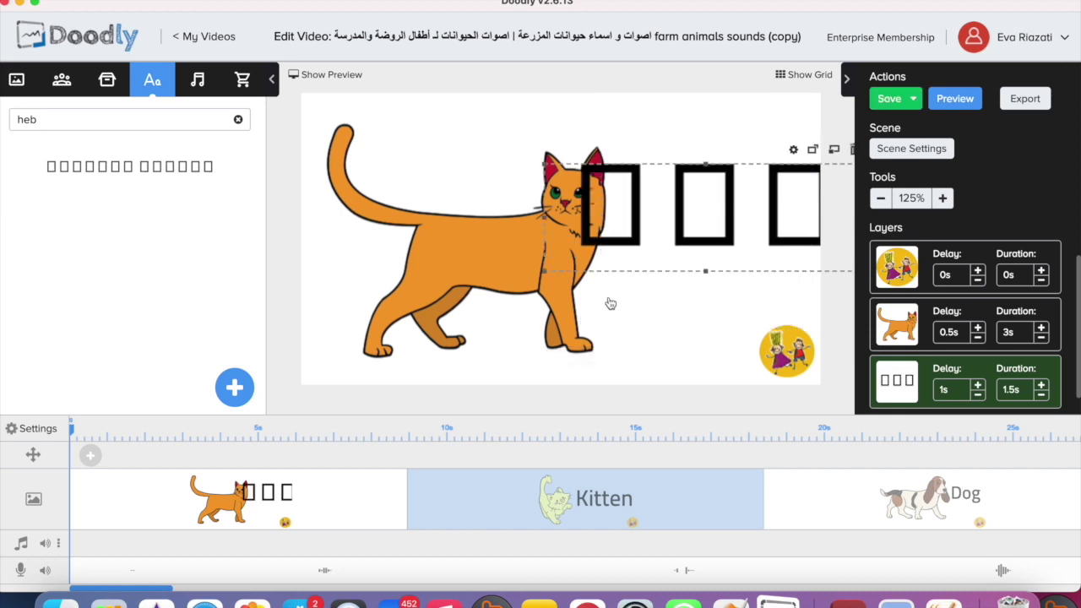
{"action": "left_click_drag", "start_coordinate": [692, 231], "coordinate": [647, 228]}
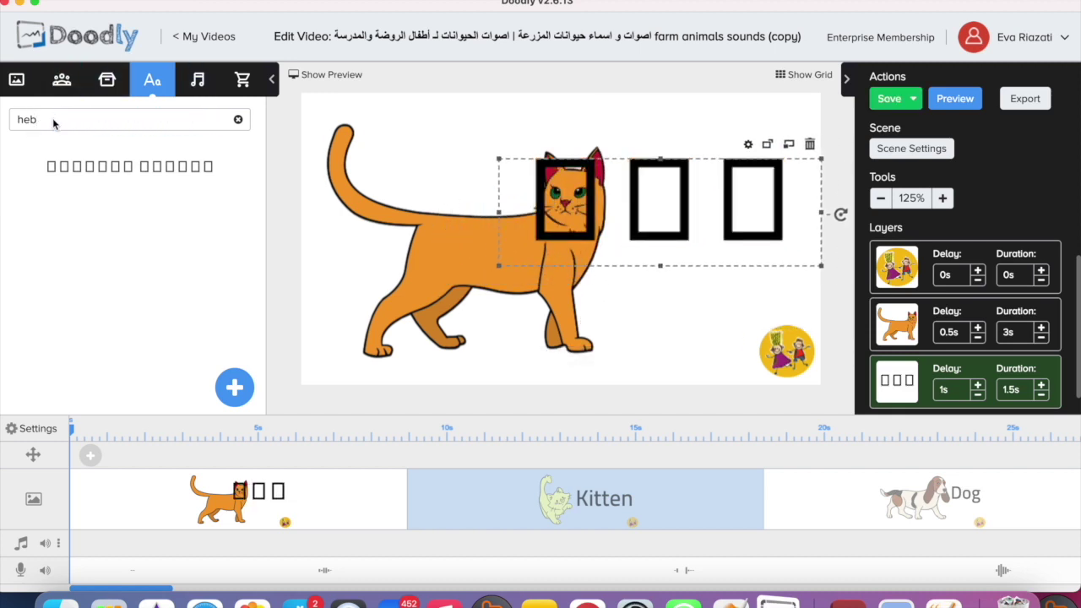
Clear the font search and replace the label's font with KidsDaddy.
{"action": "key", "text": "BackSpace"}
{"action": "key", "text": "BackSpace"}
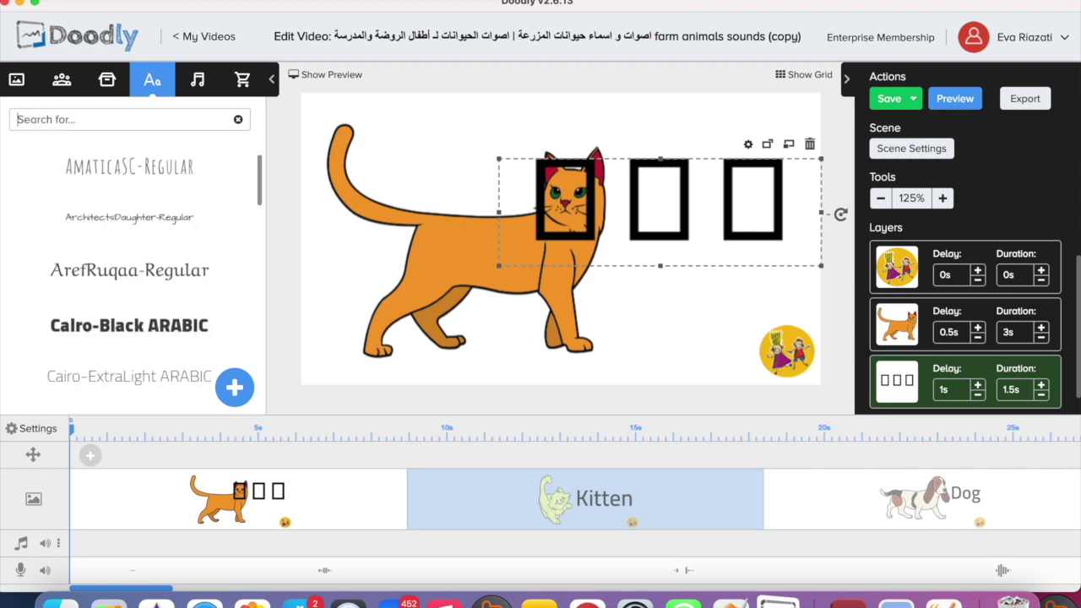
{"action": "left_click_drag", "start_coordinate": [260, 204], "coordinate": [258, 321]}
{"action": "left_click_drag", "start_coordinate": [139, 282], "coordinate": [678, 205]}
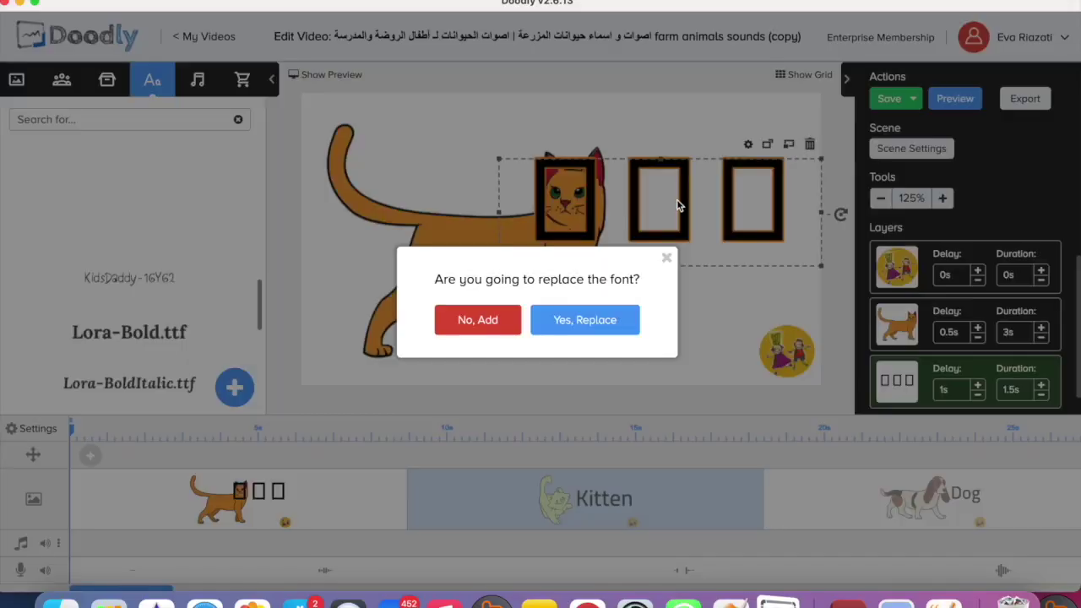
{"action": "left_click", "coordinate": [561, 323]}
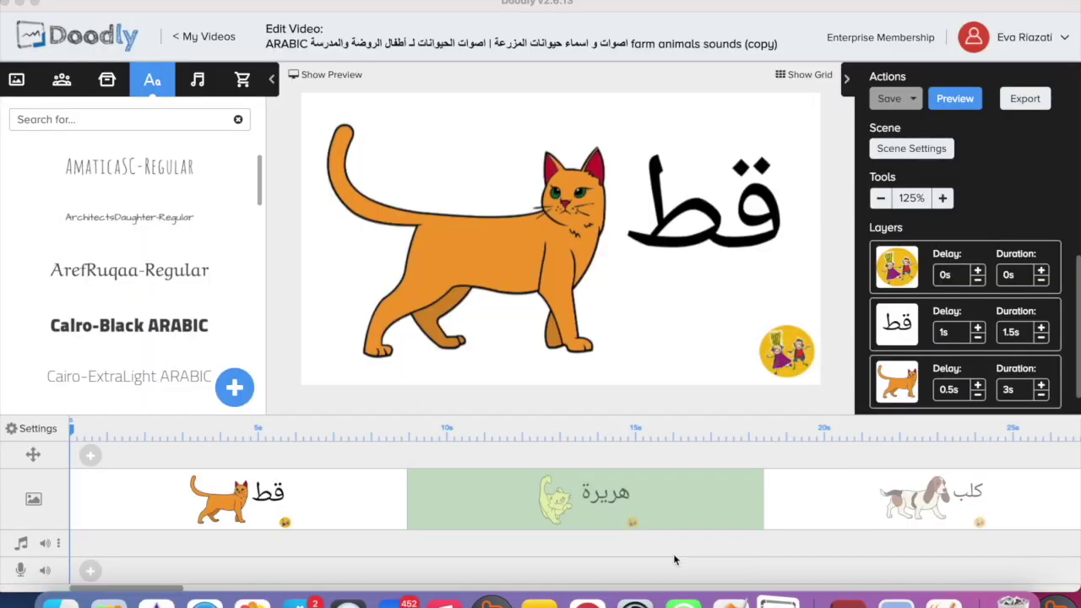
Select the Arabic قط label and apply AmaticSC-Regular to it.
{"action": "left_click", "coordinate": [143, 164]}
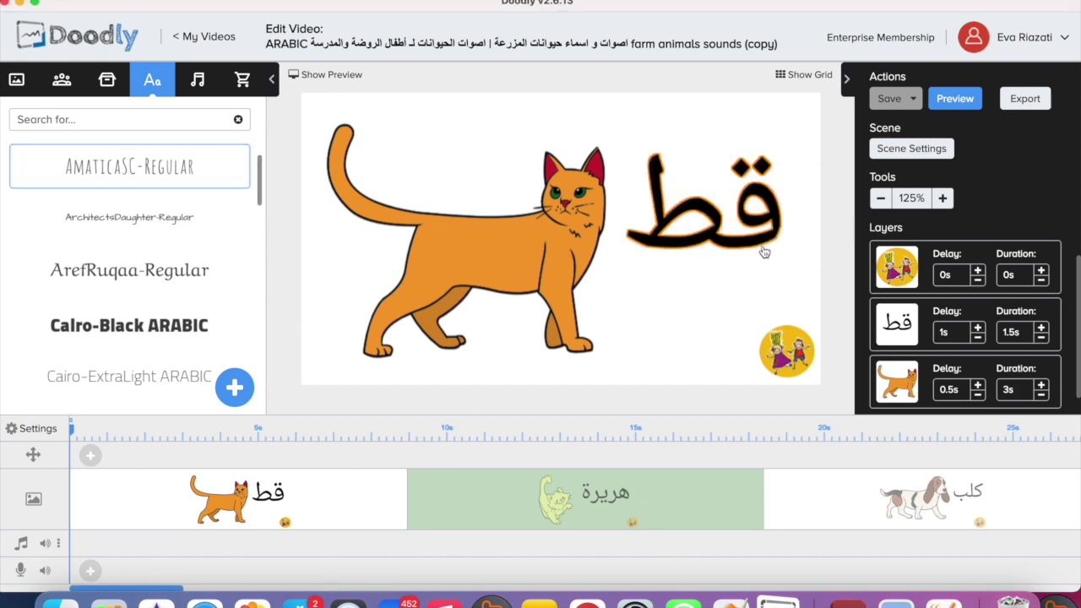
{"action": "left_click", "coordinate": [720, 219]}
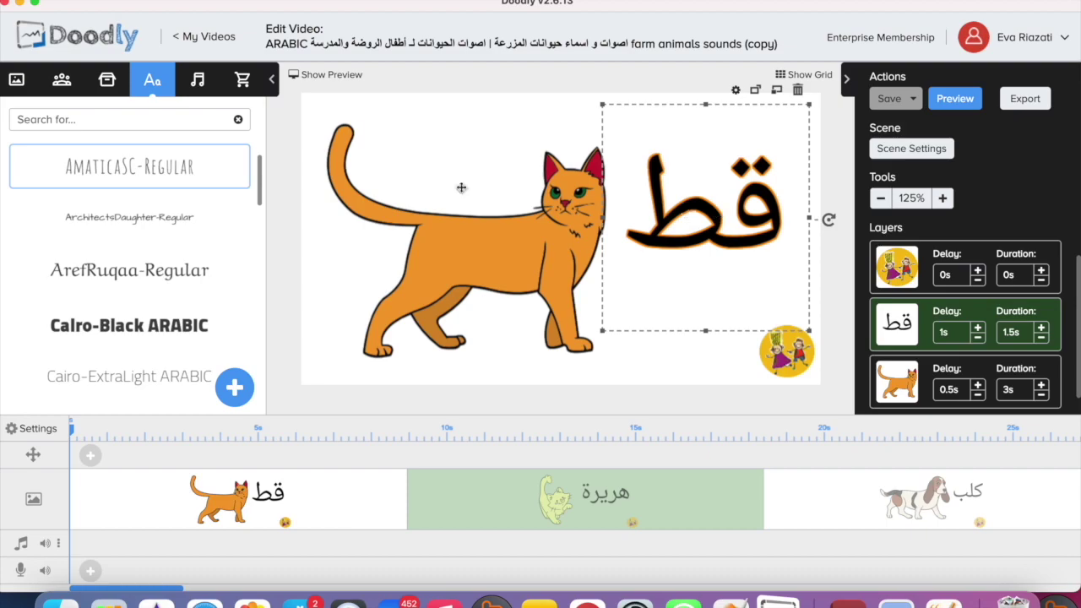
{"action": "left_click_drag", "start_coordinate": [144, 166], "coordinate": [720, 211]}
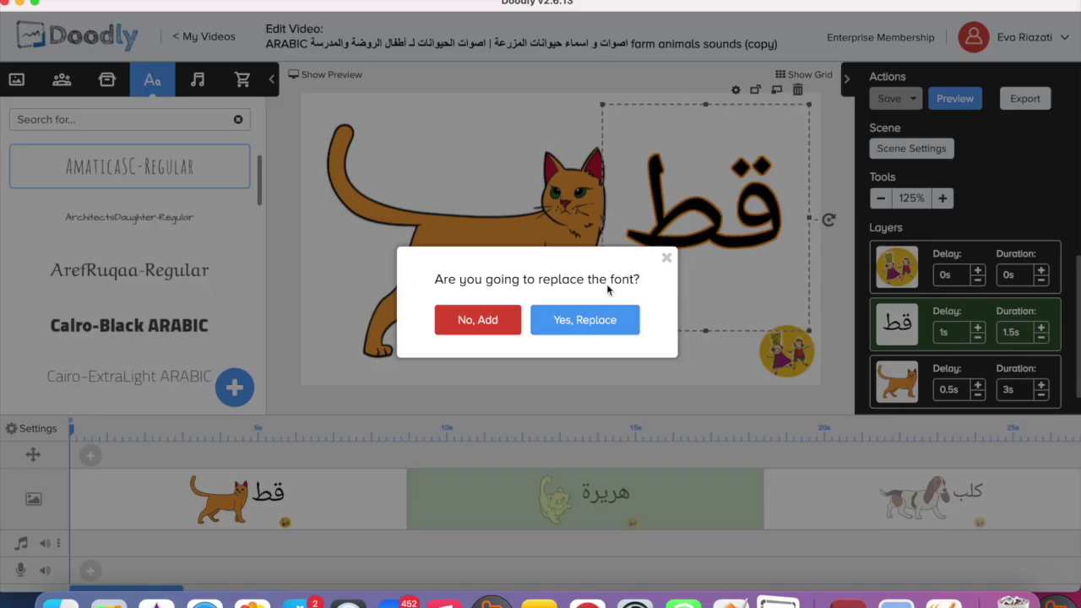
{"action": "left_click", "coordinate": [579, 326]}
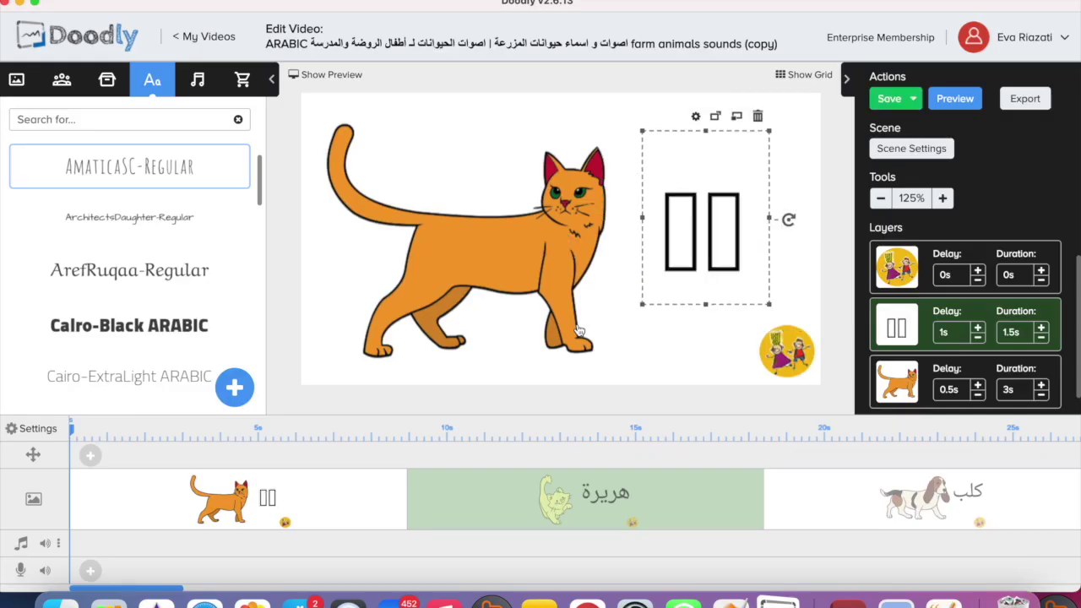
Try ArchitectsDaughter-Regular, then set the label in ArefRuqaa-Regular and search fonts for 'a'.
{"action": "left_click", "coordinate": [131, 218]}
{"action": "left_click", "coordinate": [133, 272]}
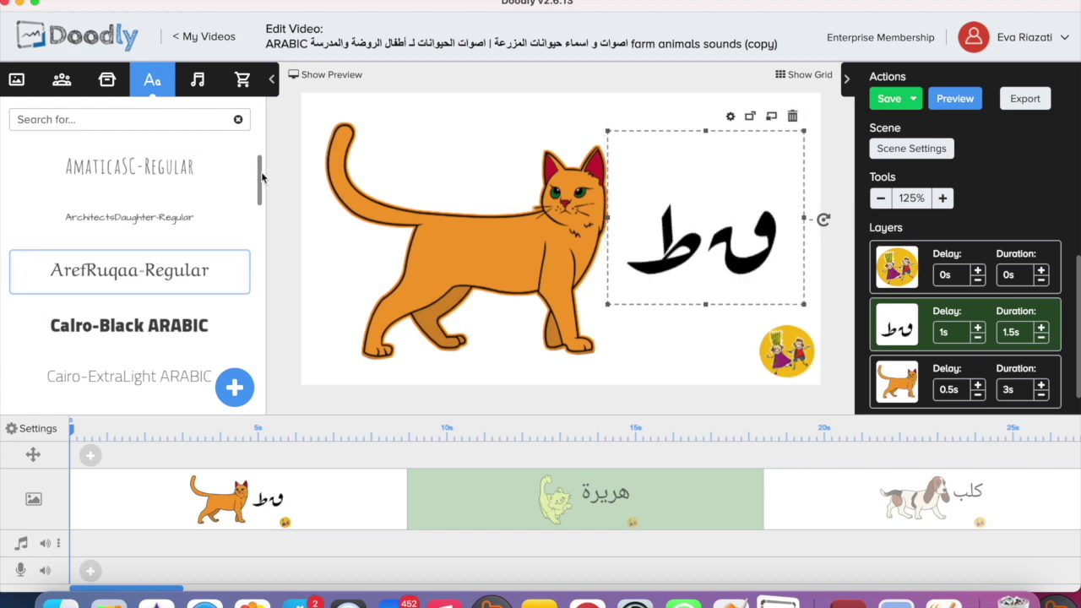
{"action": "scroll", "coordinate": [258, 177], "scroll_direction": "down", "scroll_amount": 5}
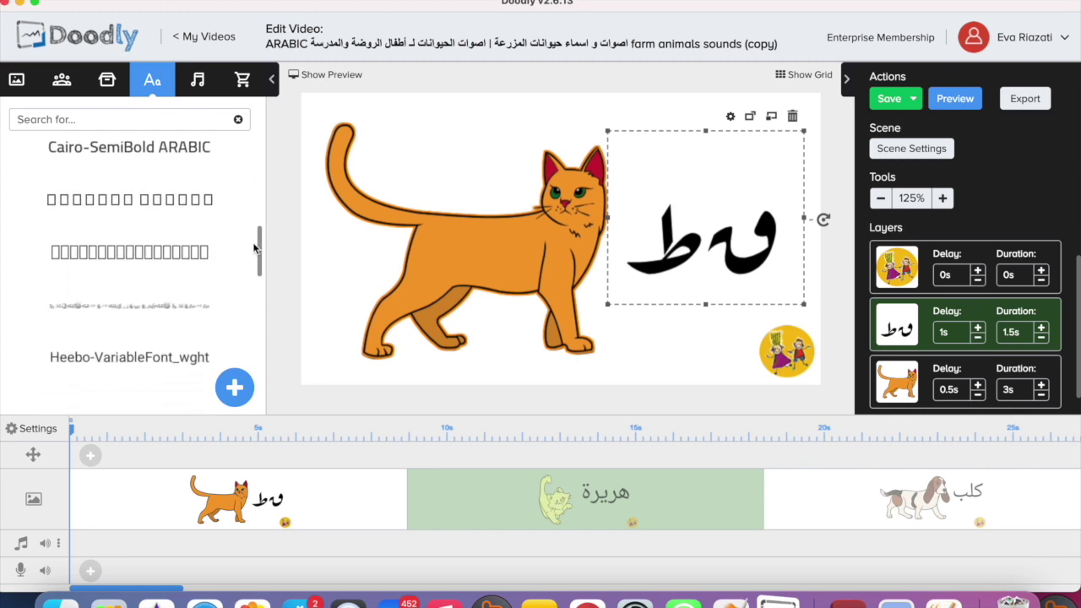
{"action": "scroll", "coordinate": [261, 161], "scroll_direction": "up", "scroll_amount": 5}
{"action": "left_click", "coordinate": [58, 119]}
{"action": "type", "text": "a"}
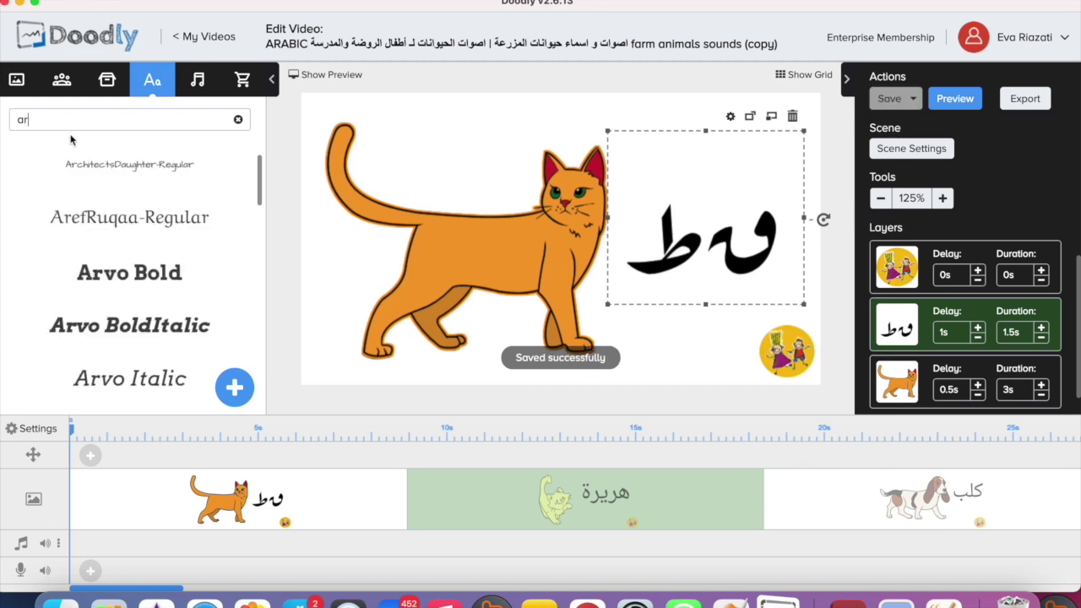
Filter fonts to 'arABIC' and apply Cairo-Black, then Cairo-ExtraLight, to the قط label.
{"action": "type", "text": "r"}
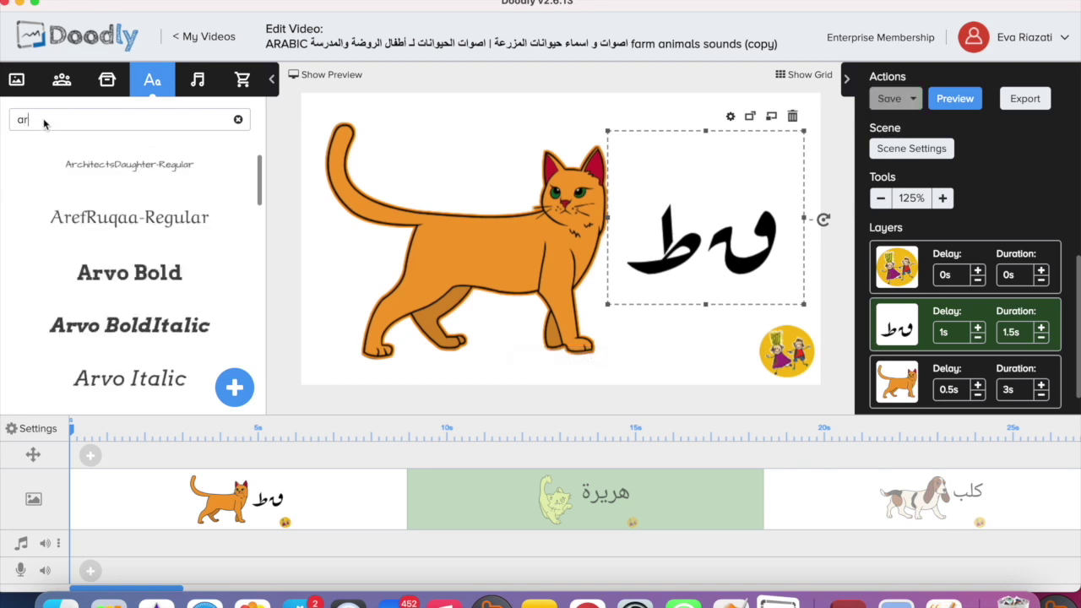
{"action": "type", "text": "ABIC"}
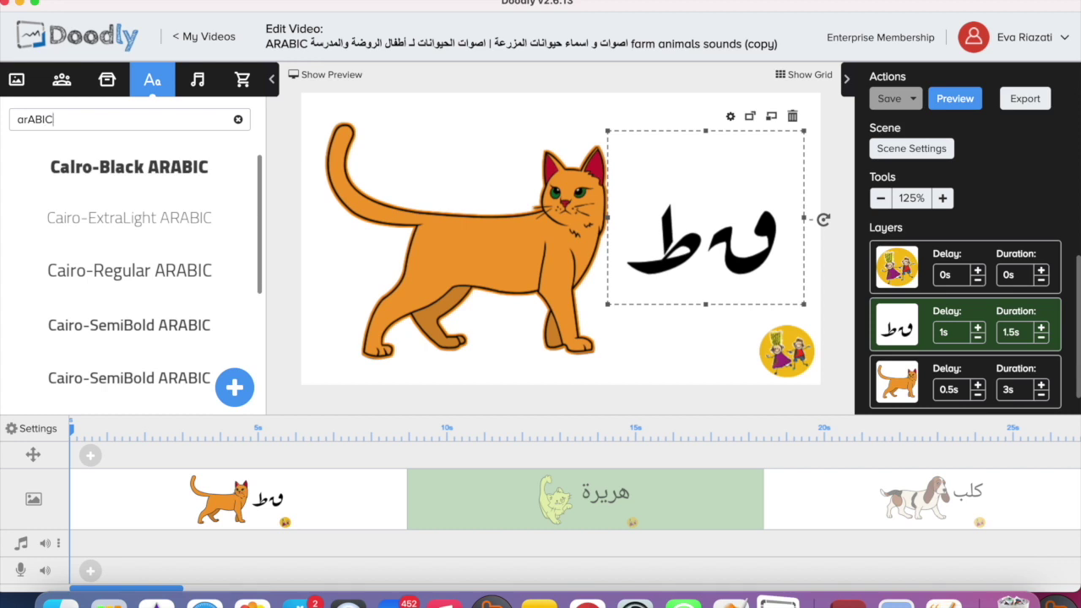
{"action": "left_click", "coordinate": [133, 167]}
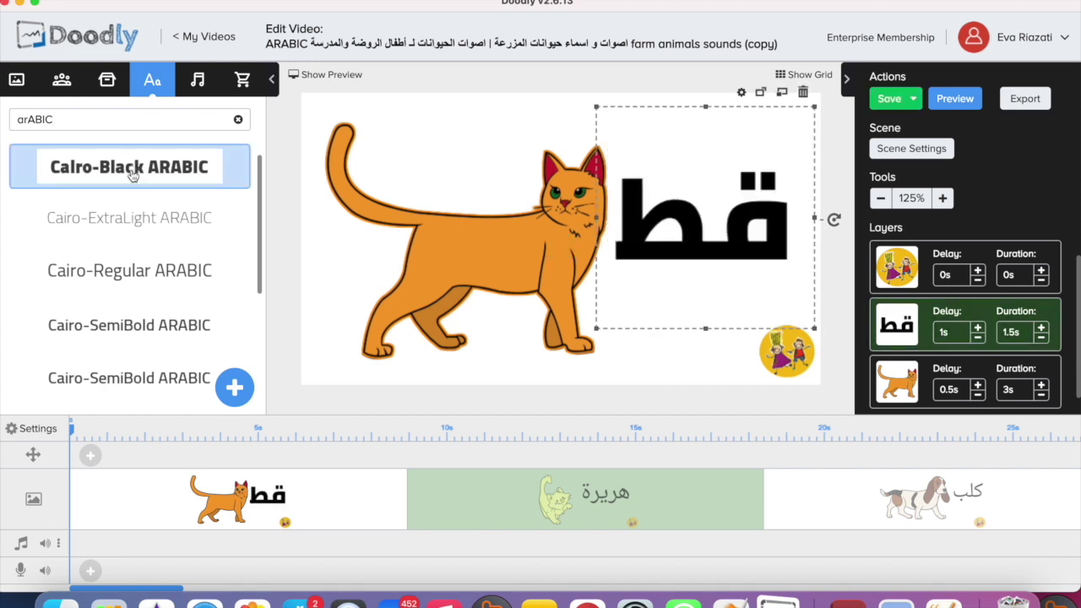
{"action": "left_click_drag", "start_coordinate": [128, 166], "coordinate": [684, 229]}
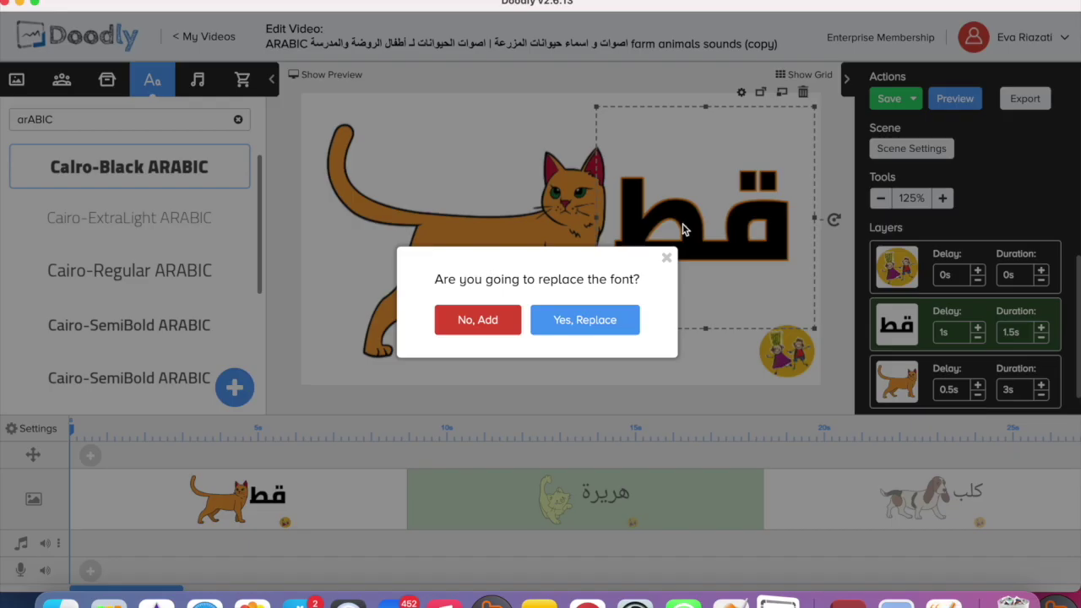
{"action": "left_click", "coordinate": [583, 321]}
{"action": "left_click_drag", "start_coordinate": [210, 205], "coordinate": [684, 228]}
{"action": "left_click", "coordinate": [583, 318]}
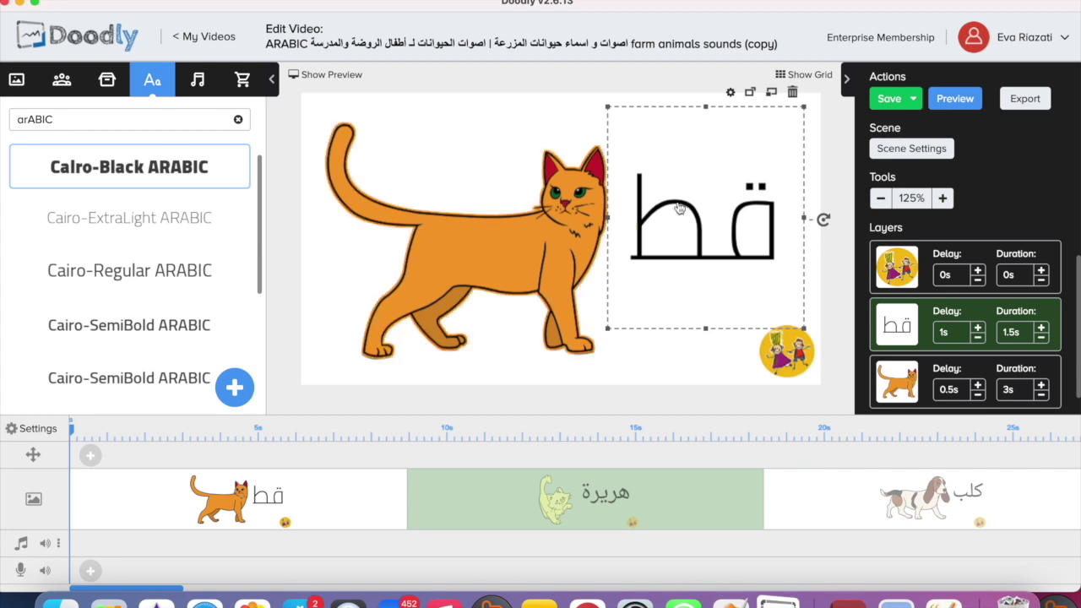
Compare Cairo-Regular and both Cairo-SemiBold ARABIC entries on the label, plus a box-glyph font.
{"action": "left_click", "coordinate": [591, 373]}
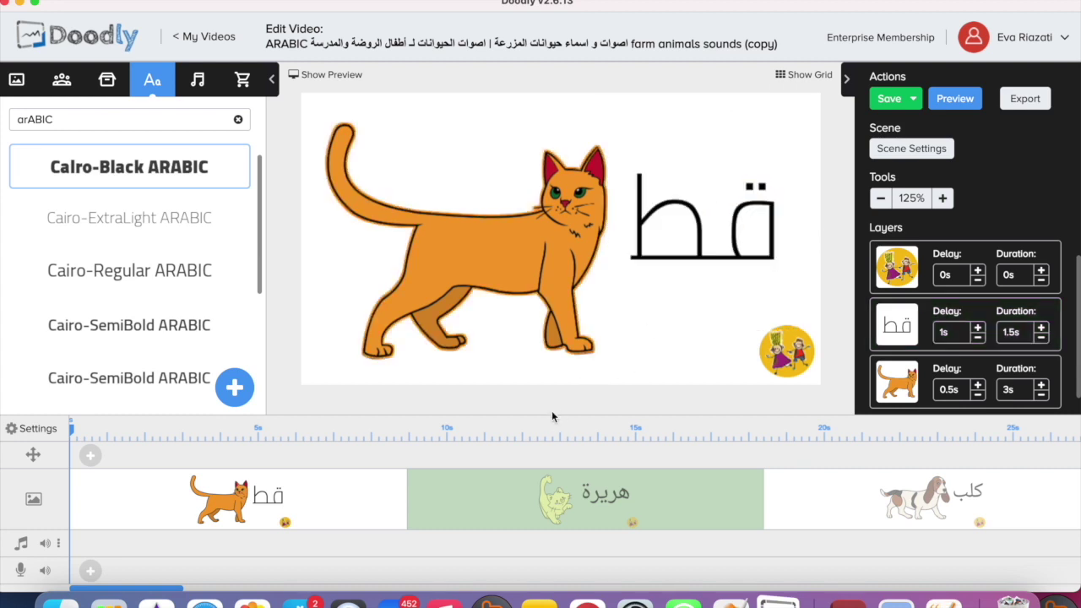
{"action": "left_click_drag", "start_coordinate": [116, 271], "coordinate": [701, 232]}
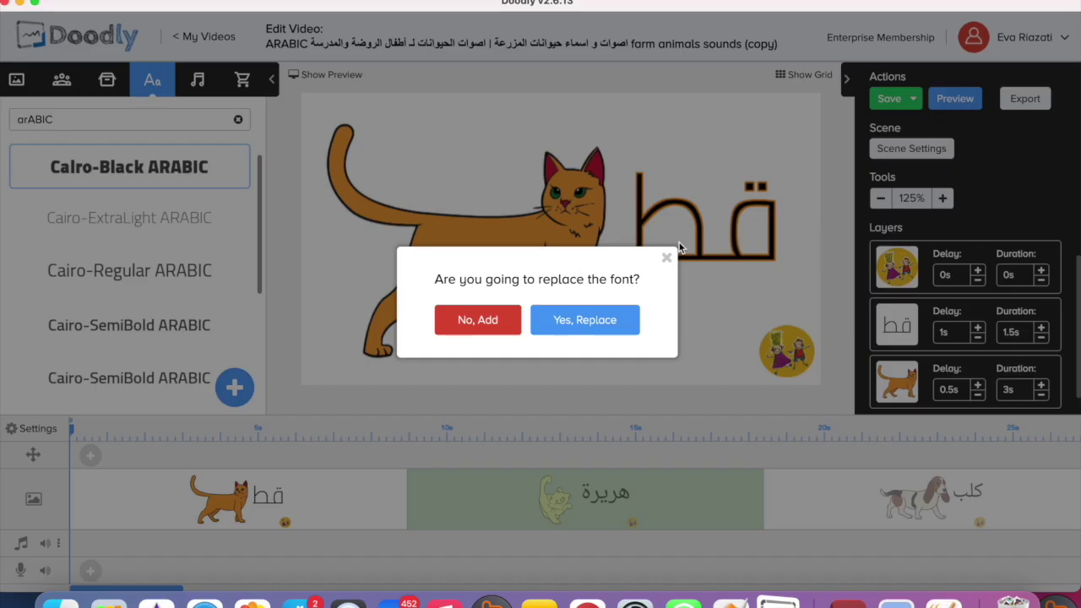
{"action": "left_click", "coordinate": [615, 318]}
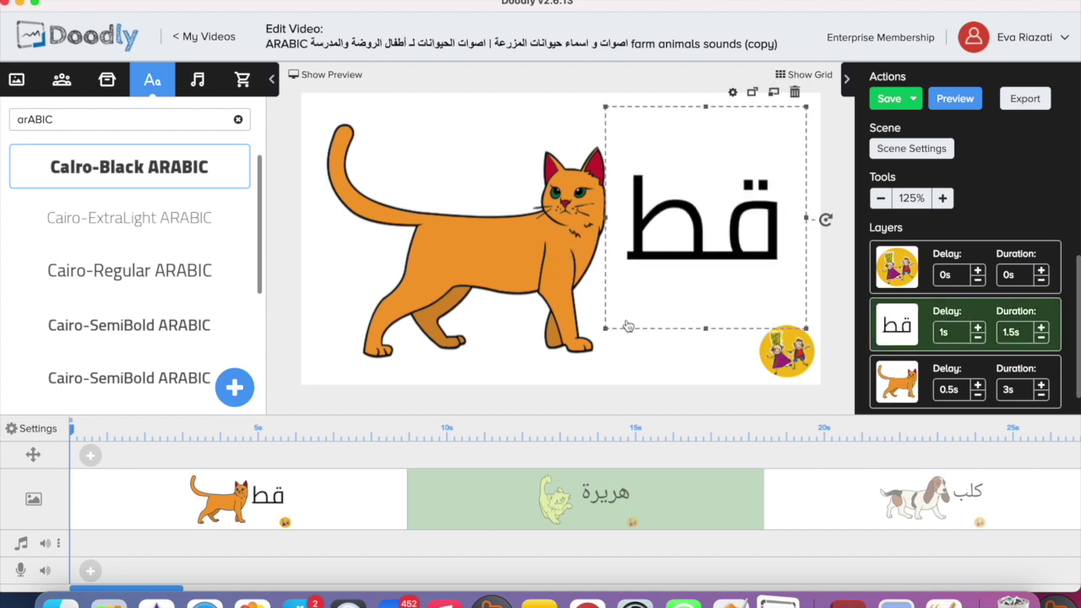
{"action": "left_click", "coordinate": [664, 361]}
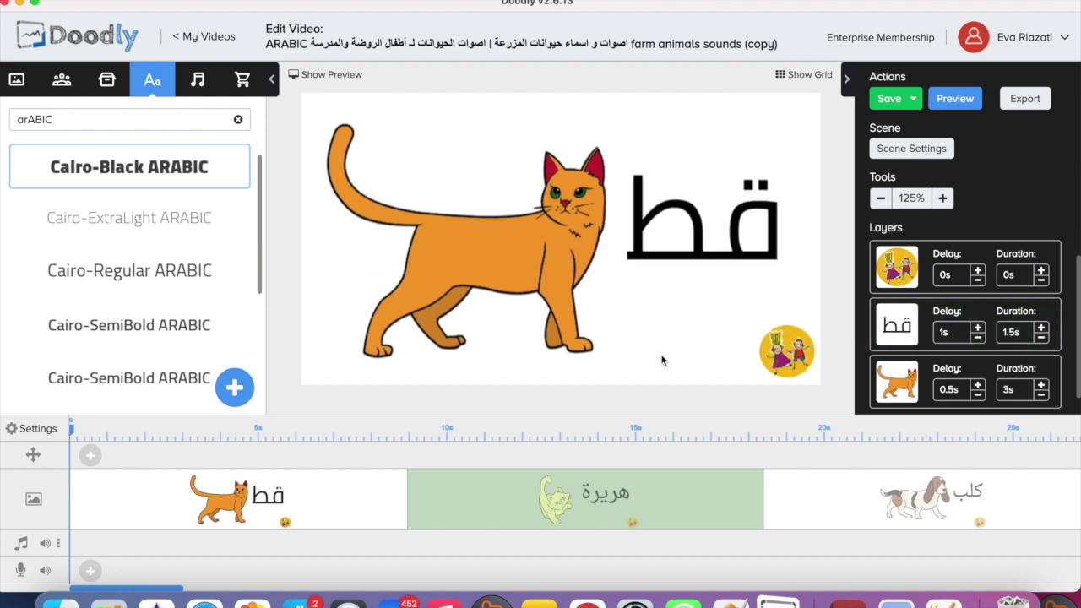
{"action": "left_click", "coordinate": [726, 226]}
{"action": "left_click", "coordinate": [129, 329]}
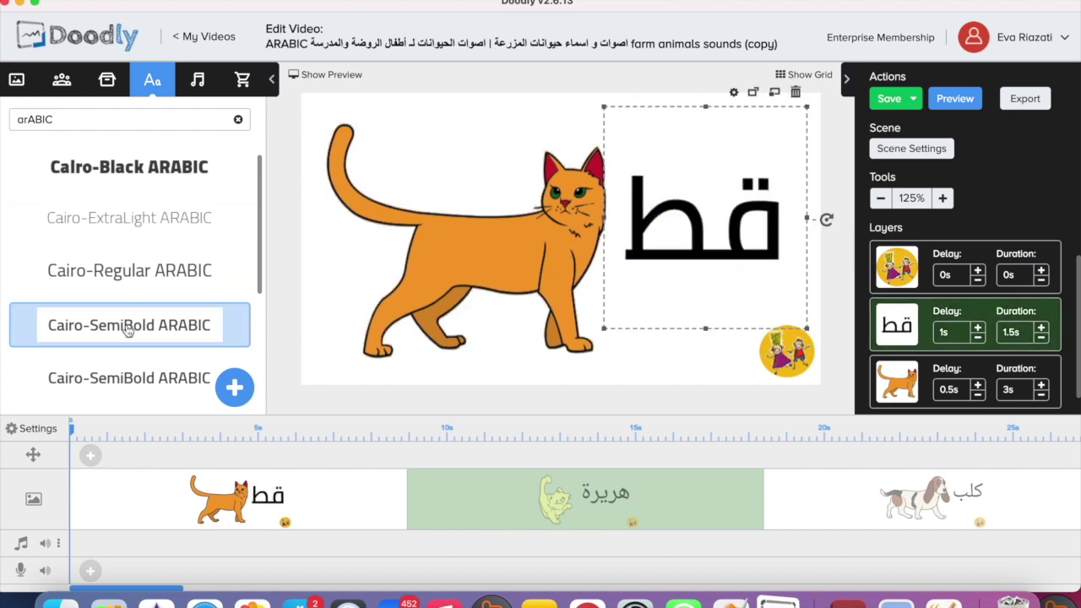
{"action": "left_click", "coordinate": [127, 382]}
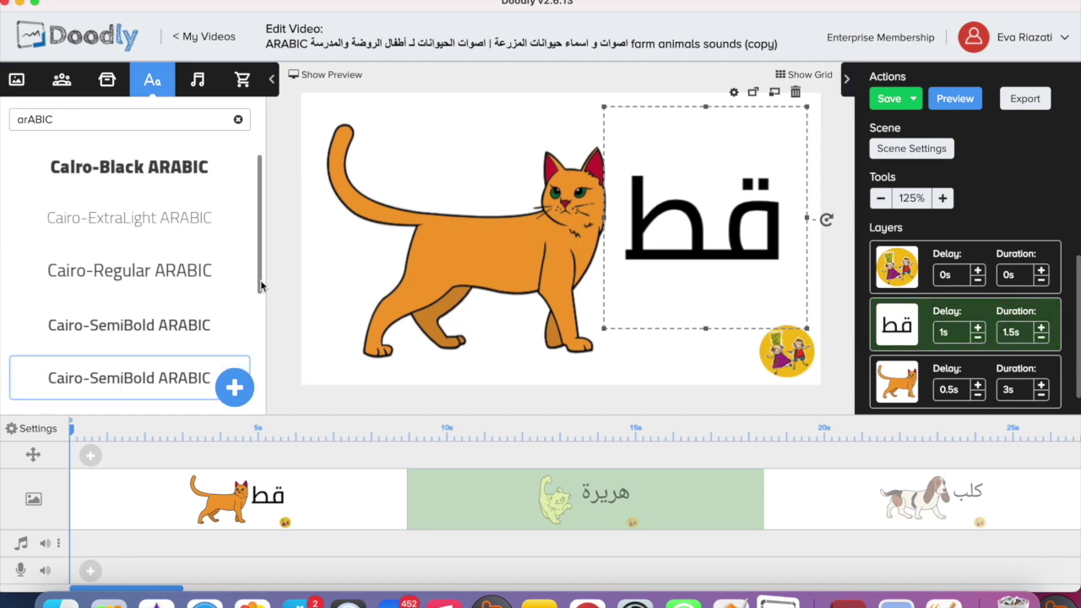
{"action": "scroll", "coordinate": [261, 289], "scroll_direction": "down", "scroll_amount": 3}
{"action": "left_click", "coordinate": [178, 312]}
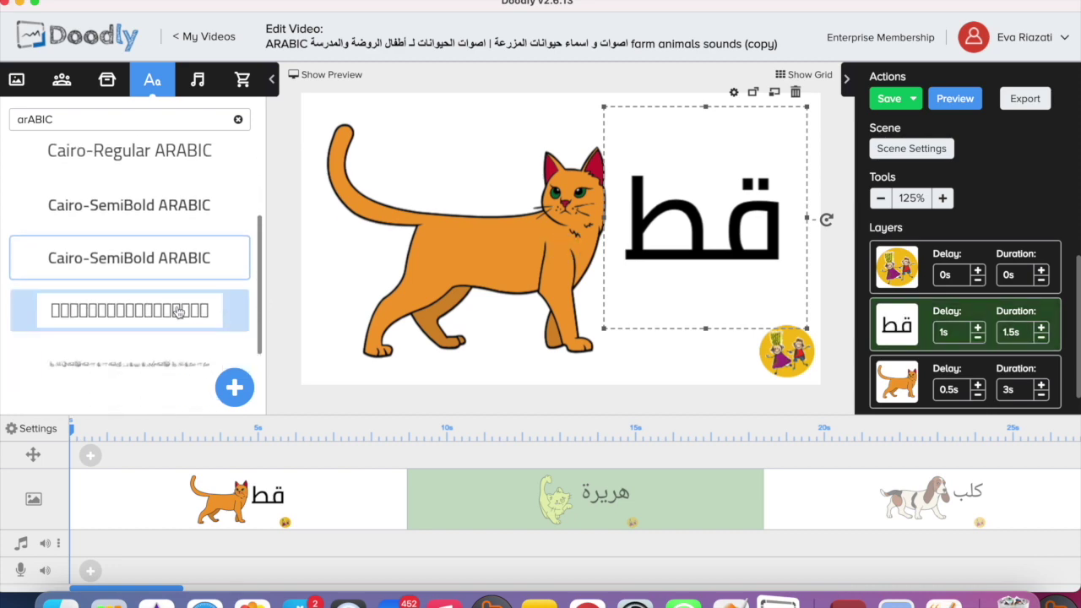